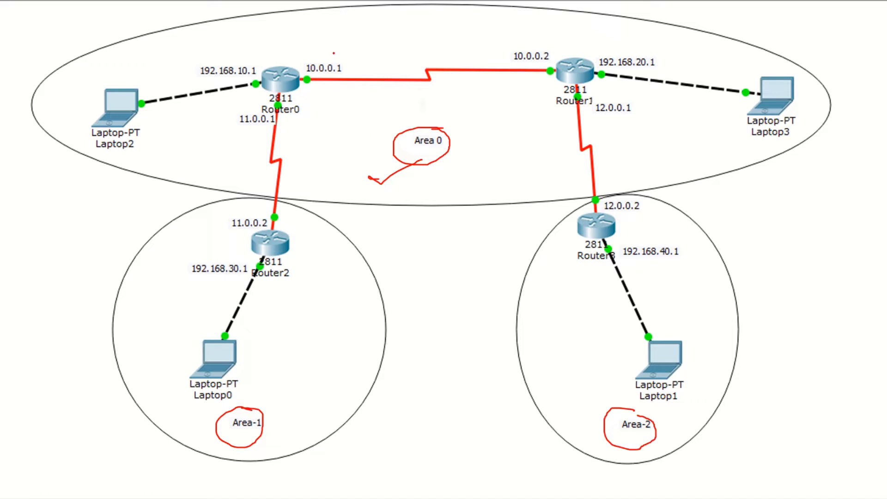
mouse_move(334, 53)
left_mouse_down()
mouse_move(314, 54)
mouse_move(356, 68)
mouse_move(327, 56)
left_mouse_up()
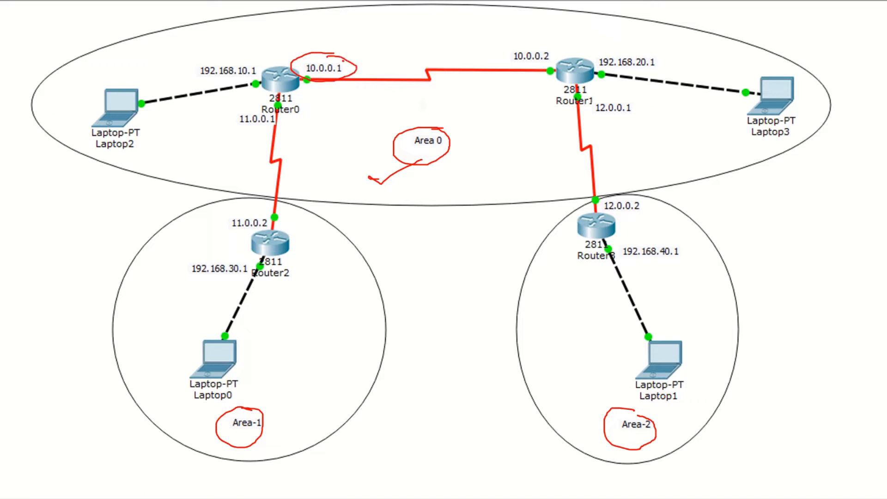
mouse_move(532, 41)
left_mouse_down()
mouse_move(495, 62)
mouse_move(524, 41)
left_mouse_up()
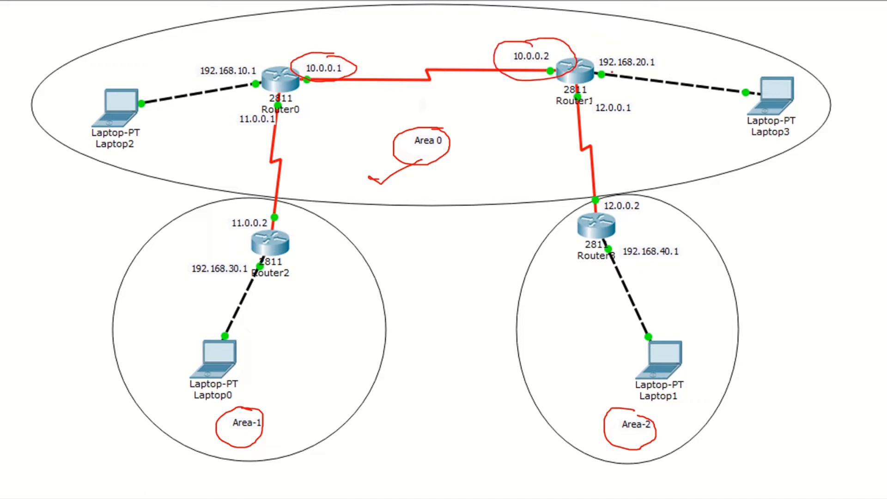
left_click_drag(606, 70, 673, 68)
left_click_drag(199, 84, 267, 82)
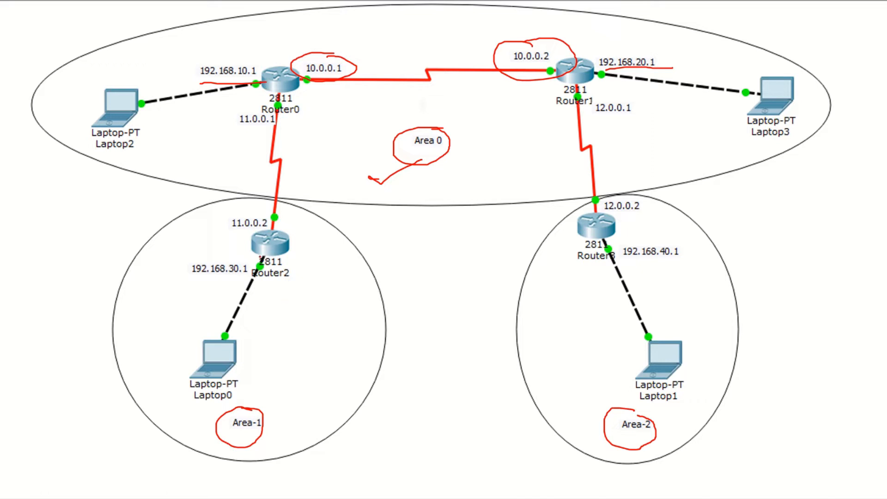
left_click_drag(232, 232, 301, 225)
left_click_drag(599, 117, 643, 117)
left_click_drag(607, 214, 637, 215)
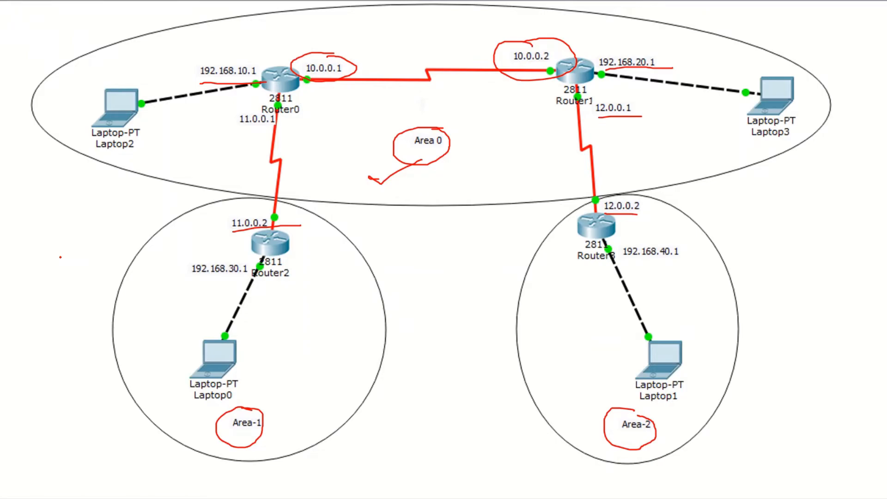
key("Right")
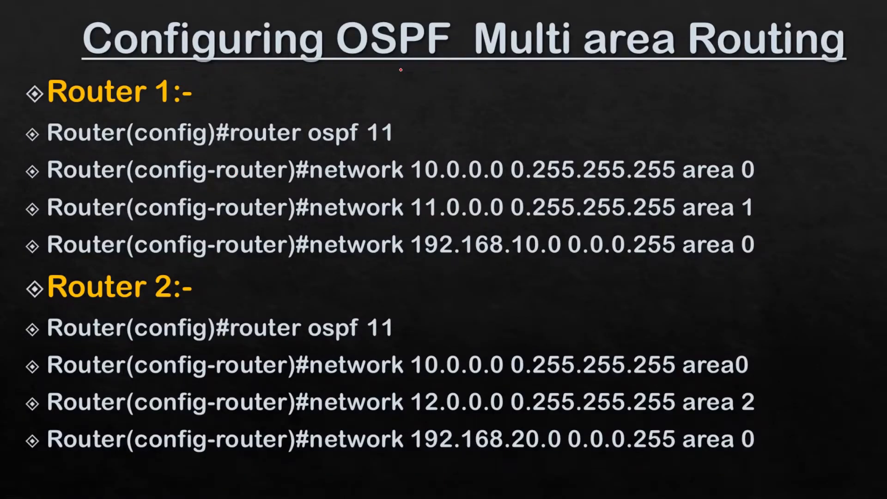
left_click_drag(46, 111, 200, 109)
Step: Switch to Cisco Packet Tracer and place the notes "router-1" and "router-2" above the two Area-0 routers, Router0 and Router1
key("alt+Tab")
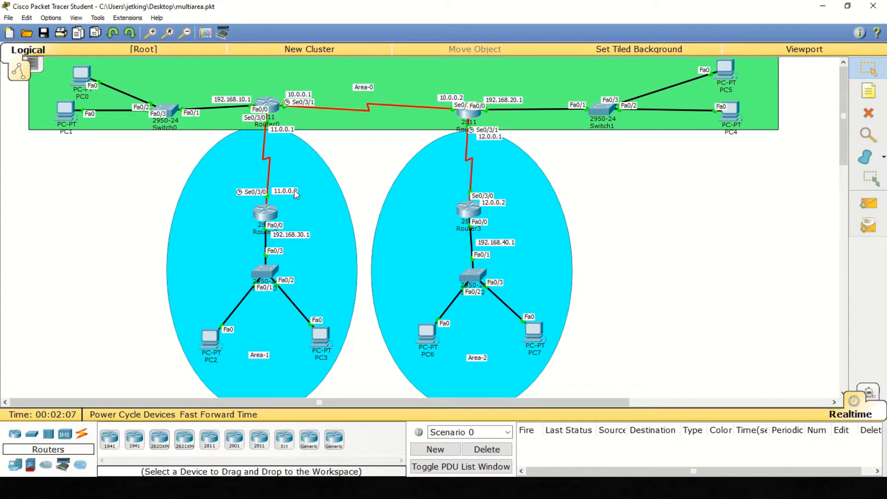
left_click(869, 91)
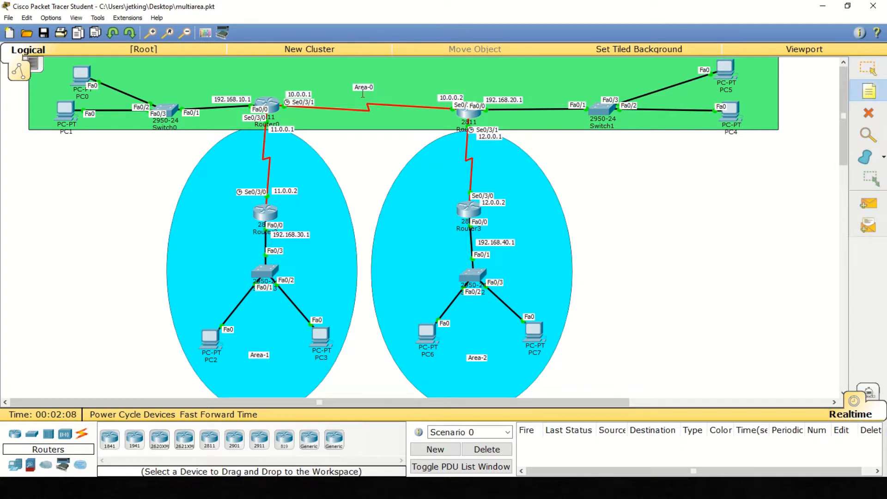
left_click(255, 87)
type("ro")
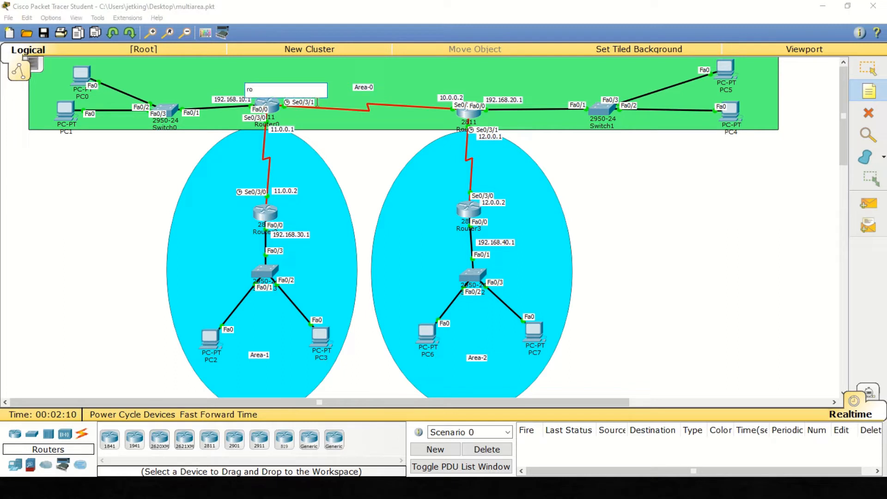
type("uter-1")
left_click(459, 82)
type("rout")
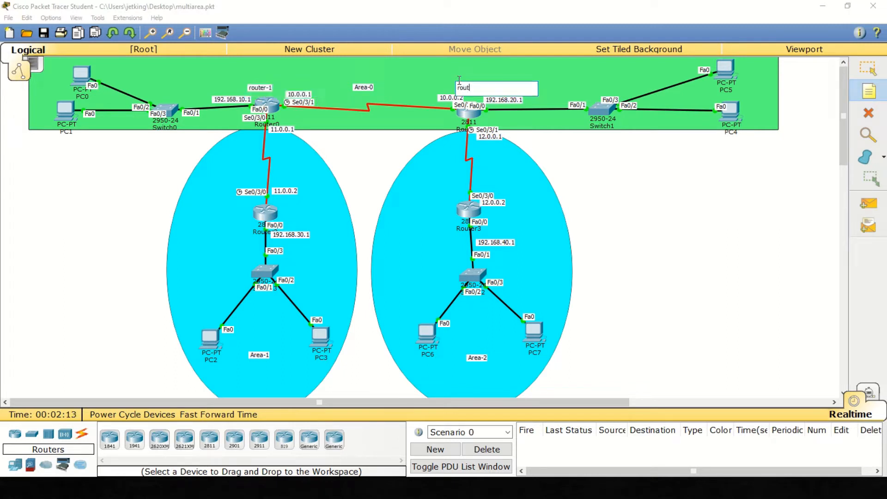
type("er-2")
Step: Place the note "router-3" beside the Area-1 router and "router-4" beside the Area-2 router, then return to selection mode
left_click(195, 212)
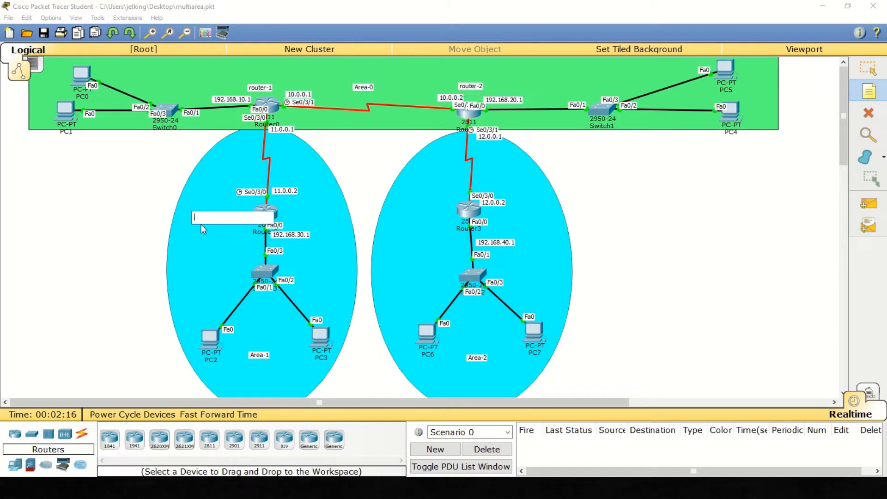
type("router-3")
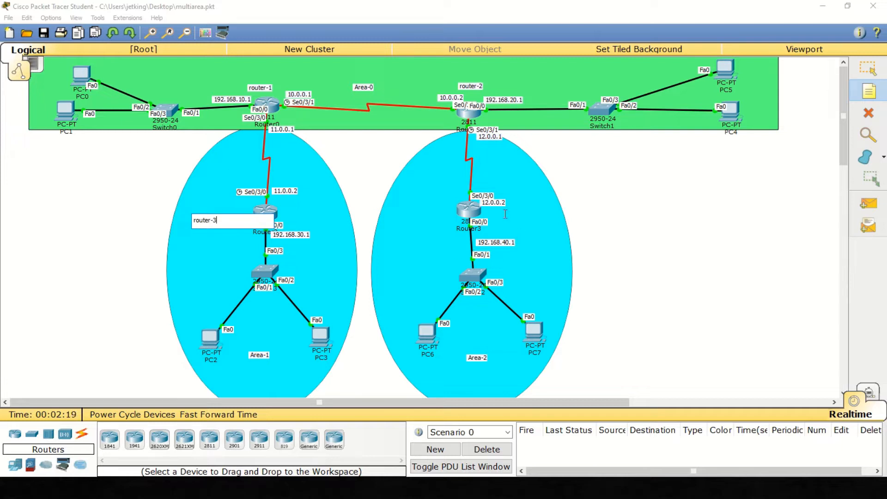
left_click(519, 209)
type("rout")
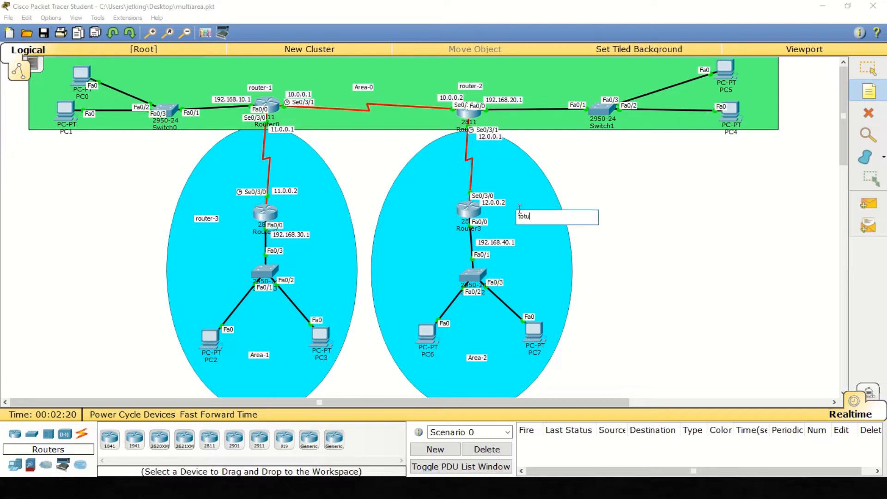
key("BackSpace")
key("BackSpace")
key("BackSpace")
type("rotuer")
key("BackSpace")
key("BackSpace")
key("BackSpace")
key("BackSpace")
type("uter-4")
left_click(869, 68)
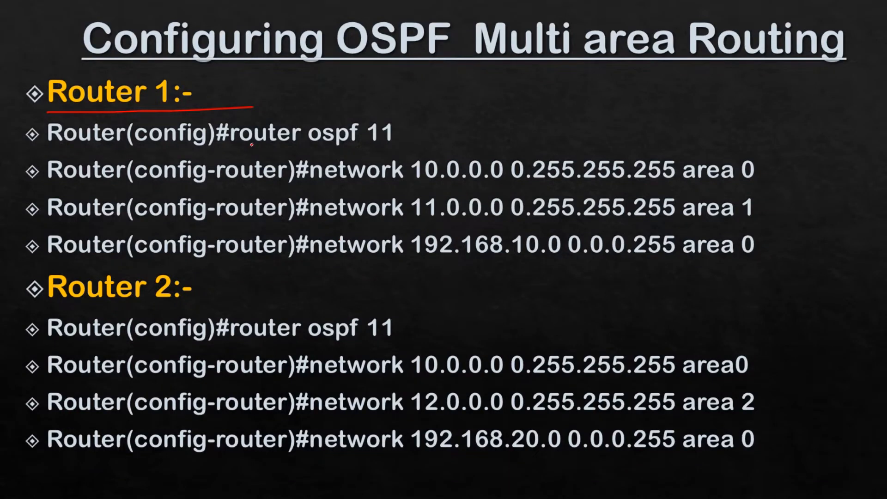
mouse_move(241, 148)
left_mouse_down()
mouse_move(355, 151)
mouse_move(378, 116)
mouse_move(385, 150)
mouse_move(396, 146)
mouse_move(387, 109)
left_mouse_up()
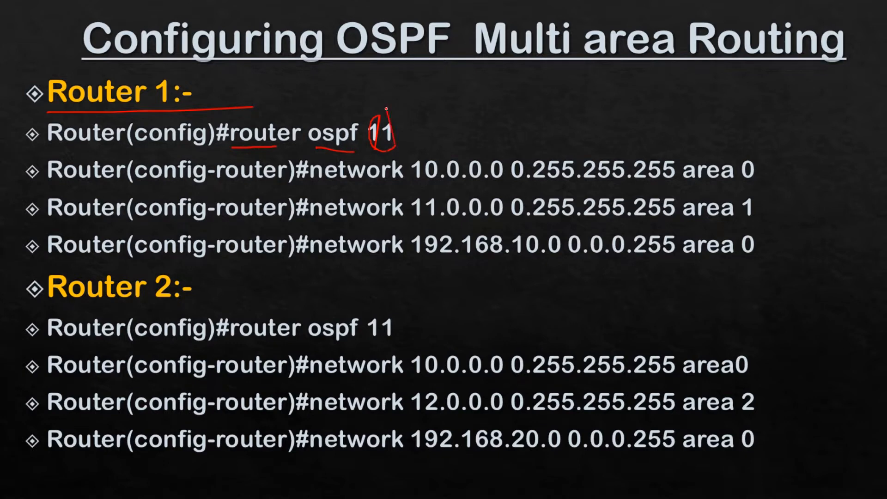
left_click_drag(305, 184, 403, 181)
Step: Open Router0's command line in Cisco Packet Tracer, enter privileged EXEC mode and display the routing table with show ip route
key("alt+Tab")
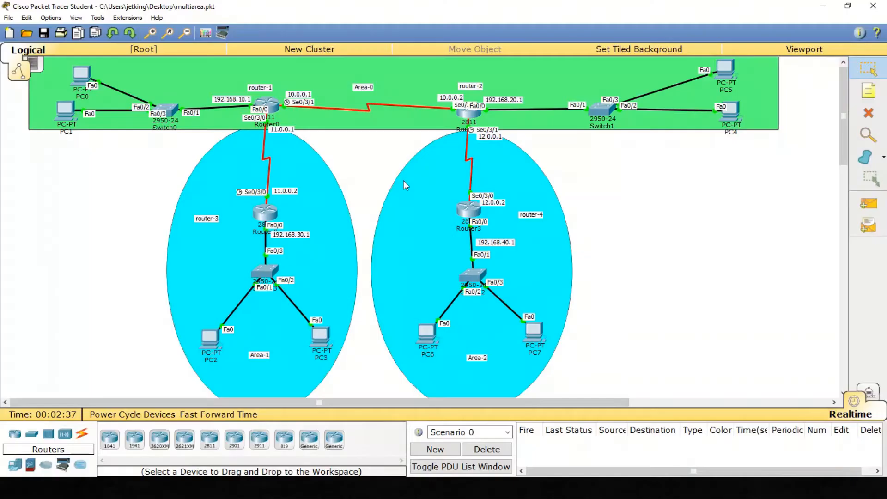
double_click(267, 103)
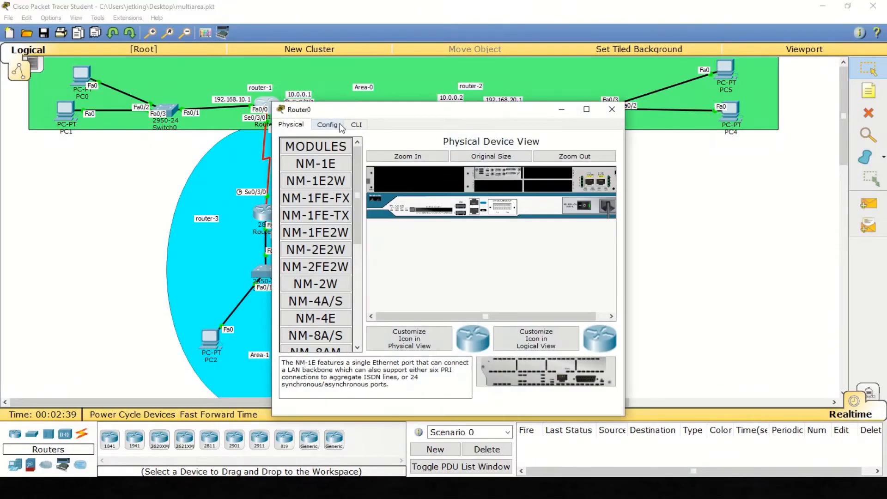
left_click(355, 126)
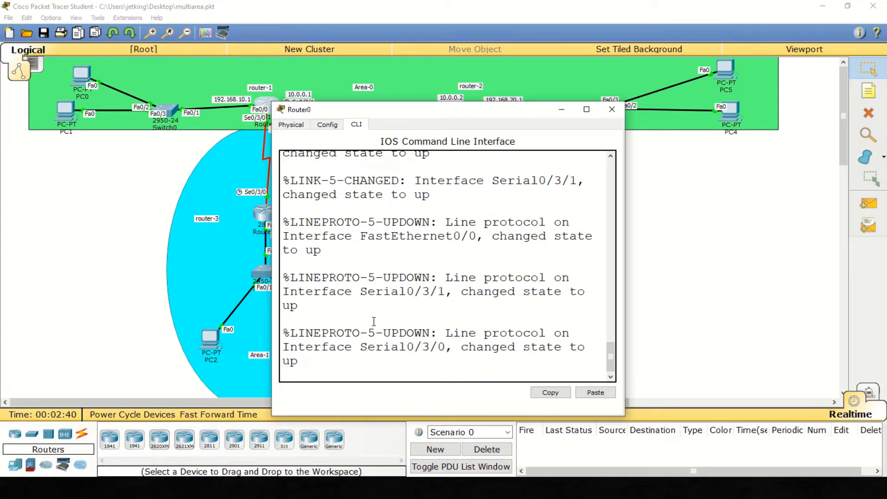
key("Return")
key("Return")
key("Return")
type("en")
key("Return")
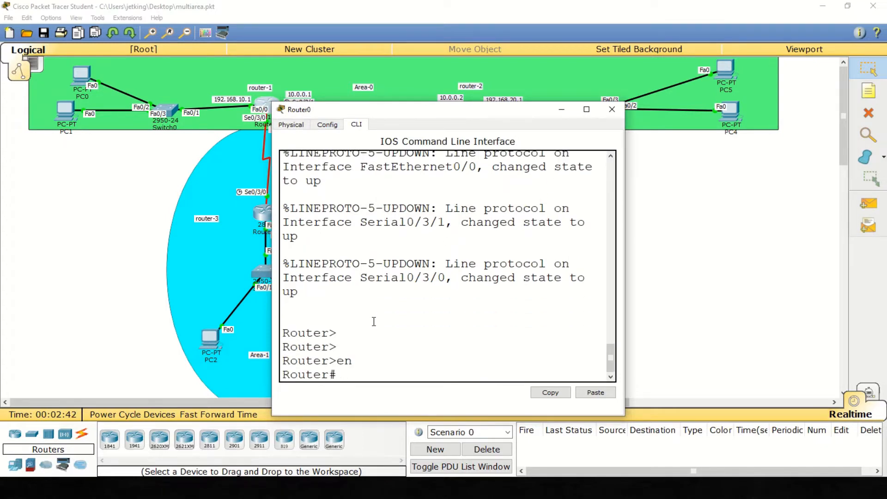
type("show ip route")
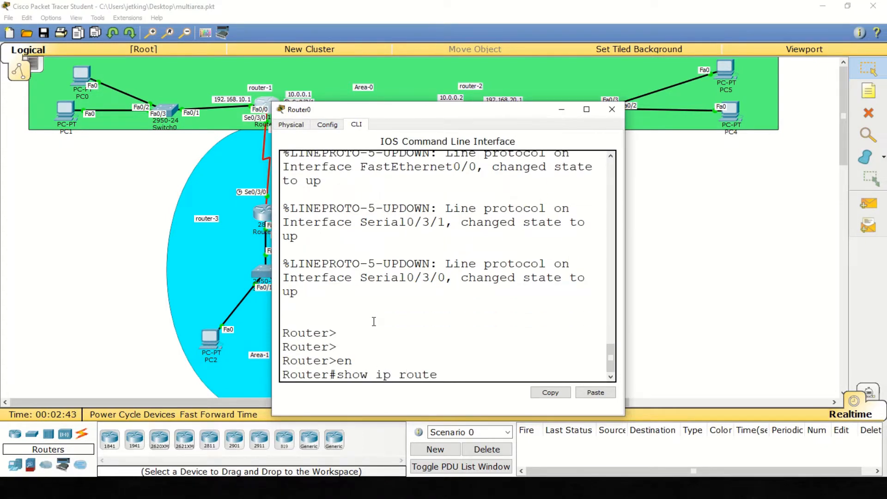
key("Return")
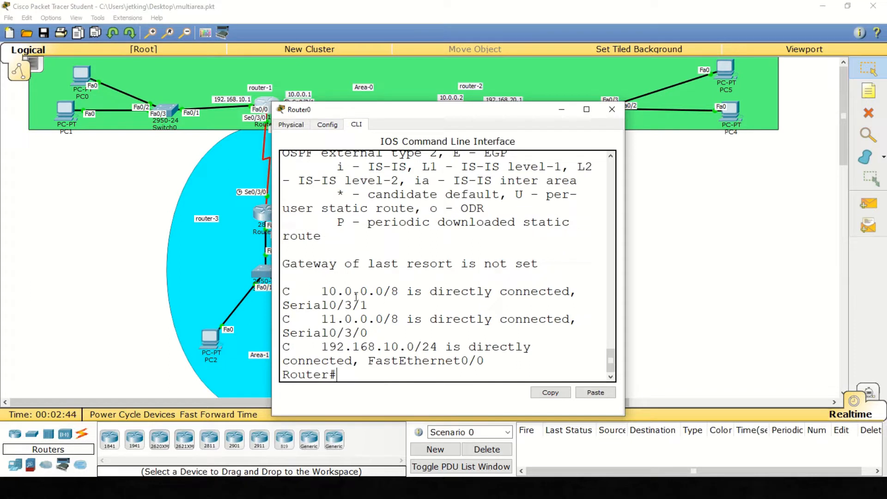
Step: Examine the directly connected networks in Router0's routing table, compare them with the topology and close the router window
left_click_drag(314, 292, 399, 292)
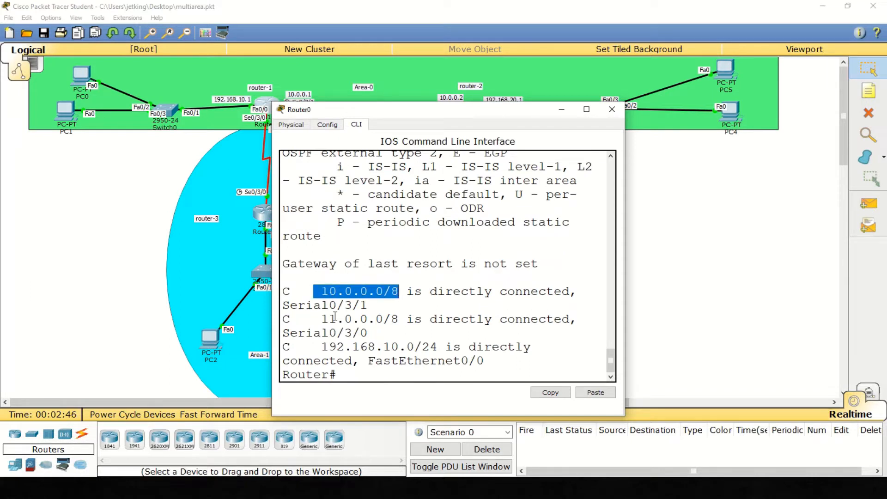
left_click_drag(330, 319, 391, 319)
left_click_drag(323, 347, 413, 347)
key("alt+Tab")
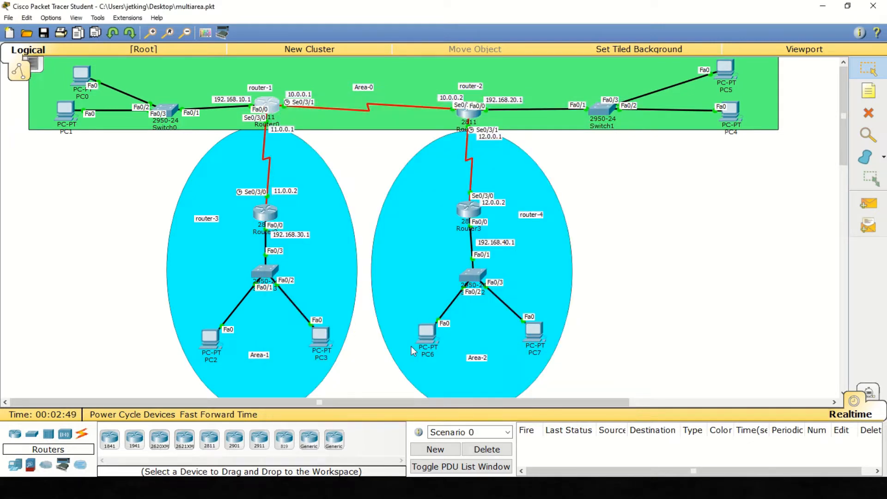
key("alt+Tab")
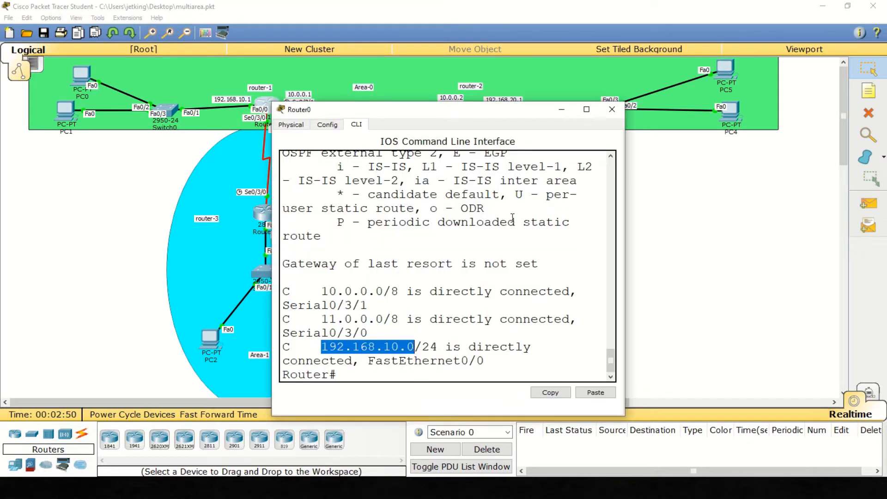
left_click(612, 109)
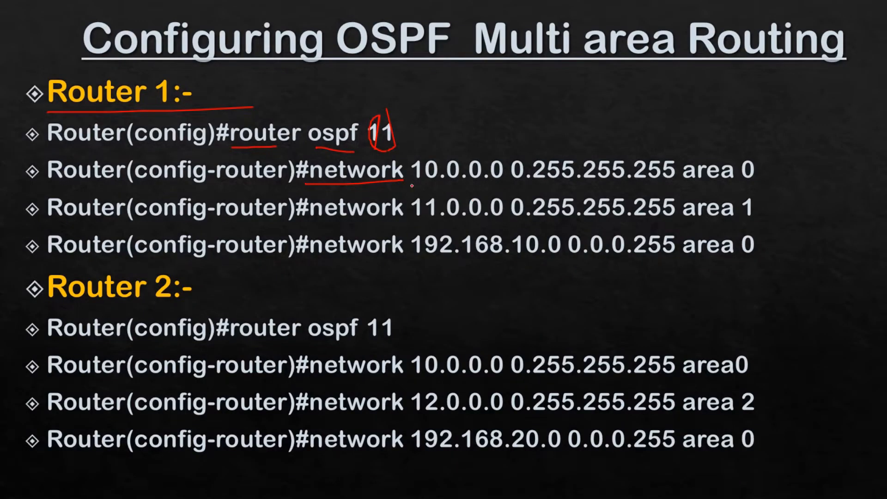
left_click_drag(412, 184, 719, 184)
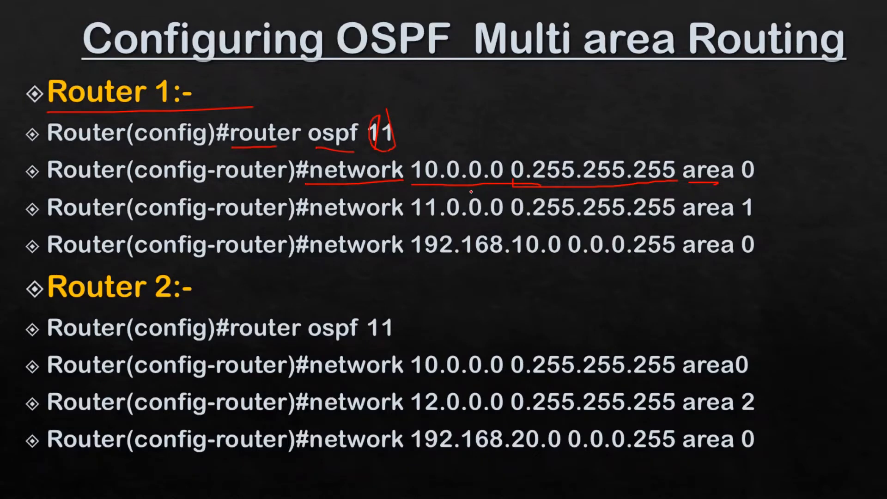
left_click_drag(674, 174, 765, 186)
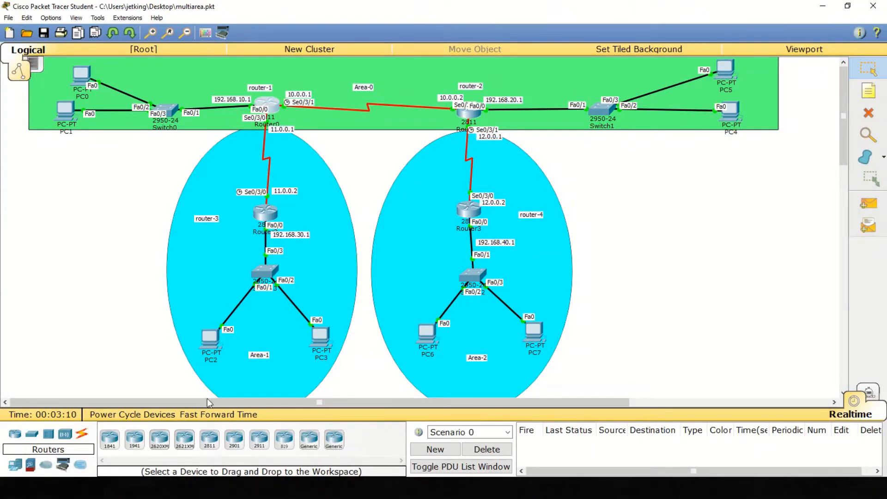
key("alt+Tab")
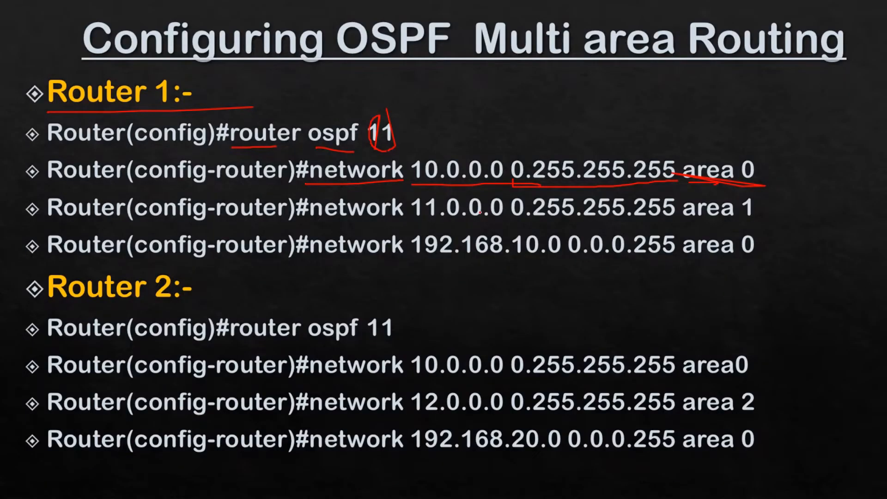
left_click_drag(409, 218, 515, 224)
left_click_drag(670, 223, 781, 218)
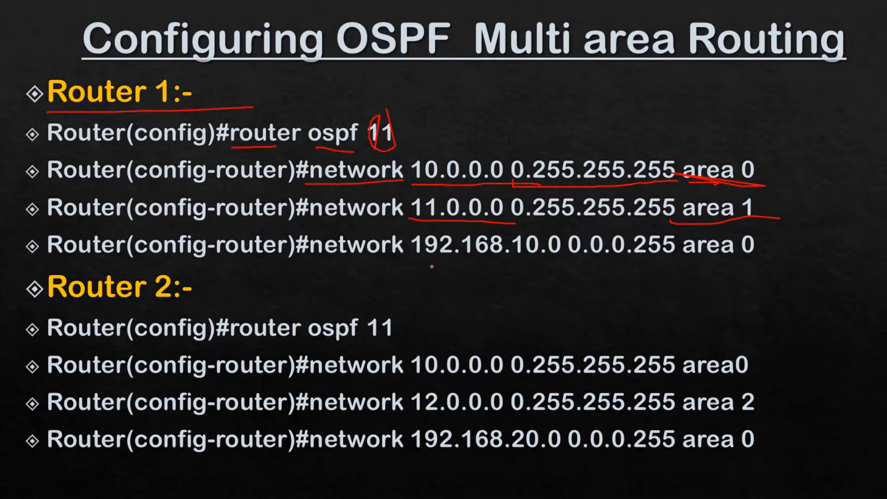
left_click_drag(557, 271, 432, 268)
key("alt+Tab")
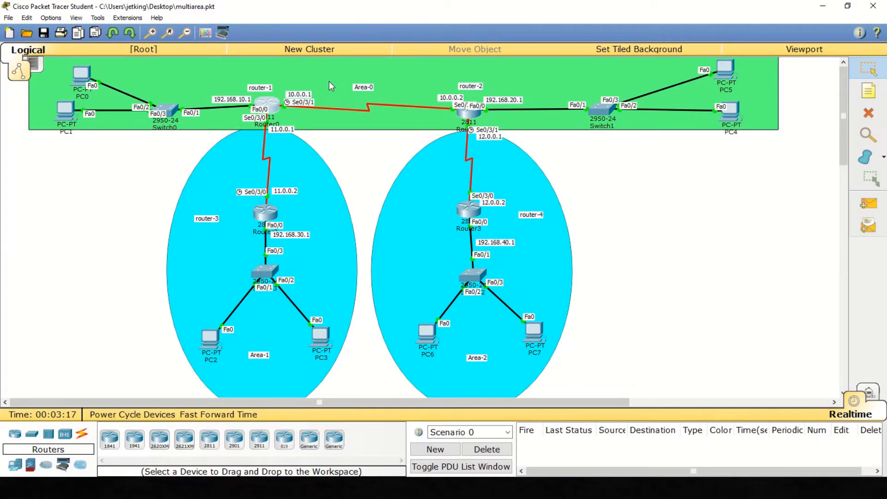
key("alt+Tab")
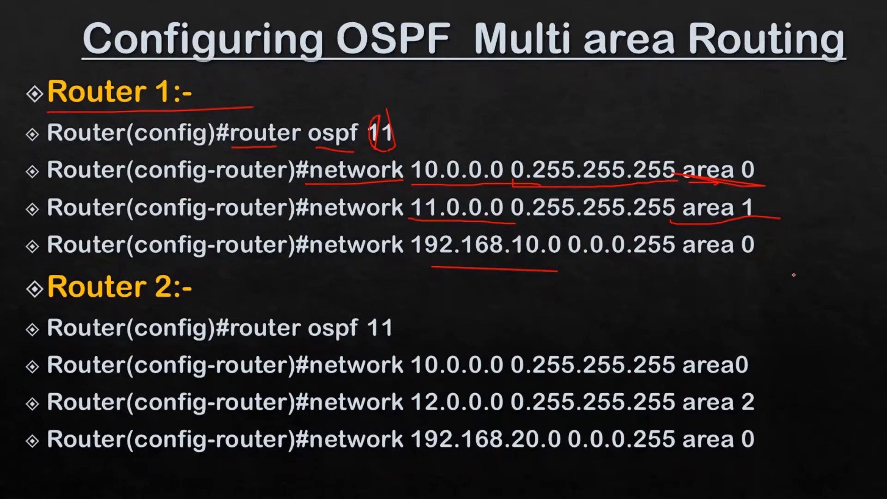
left_click_drag(801, 276, 682, 268)
left_click_drag(234, 346, 425, 347)
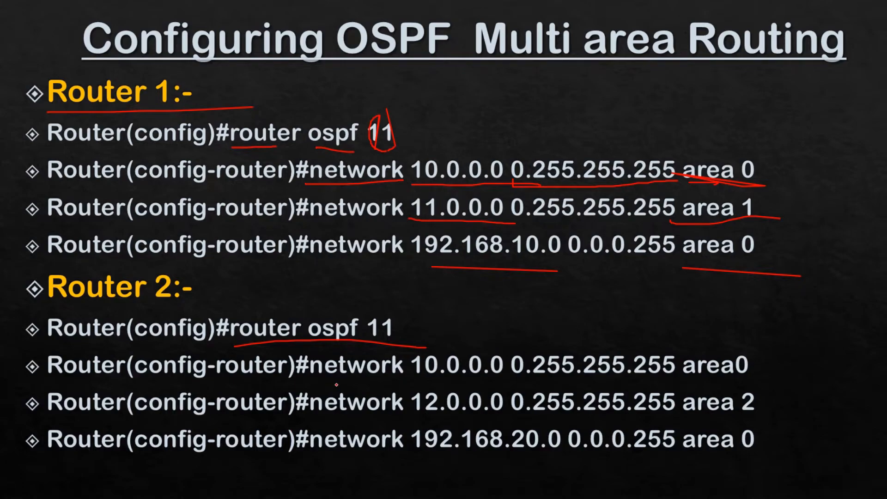
Step: Switch to Cisco Packet Tracer, open Router1's command line, enter privileged EXEC mode and display the routing table with show ip route
key("alt+Tab")
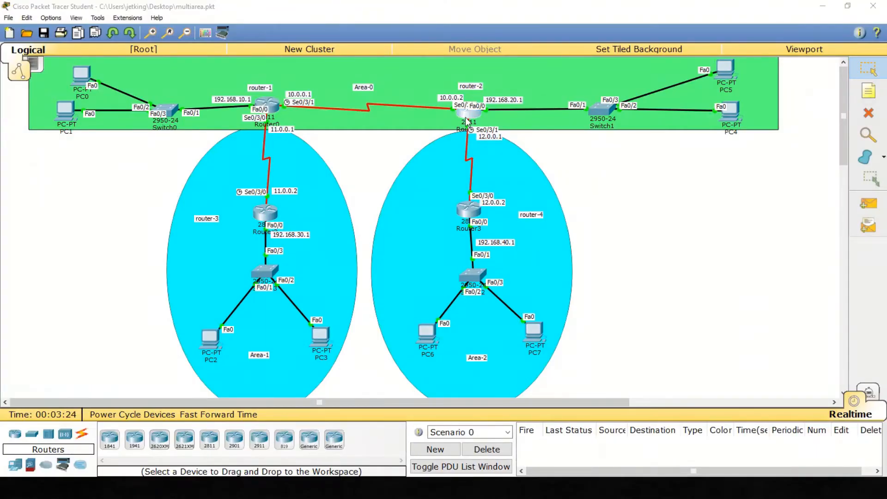
left_click(467, 115)
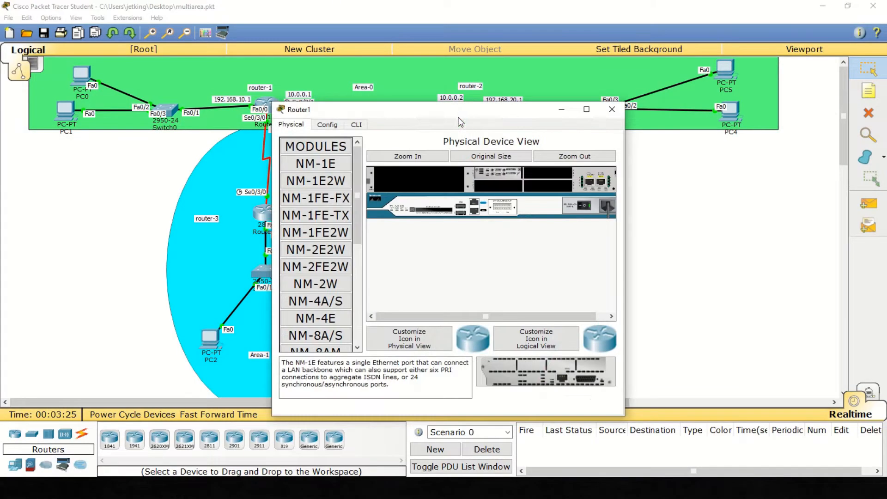
left_click(362, 124)
key("Return")
key("Return")
key("Return")
type("er>e")
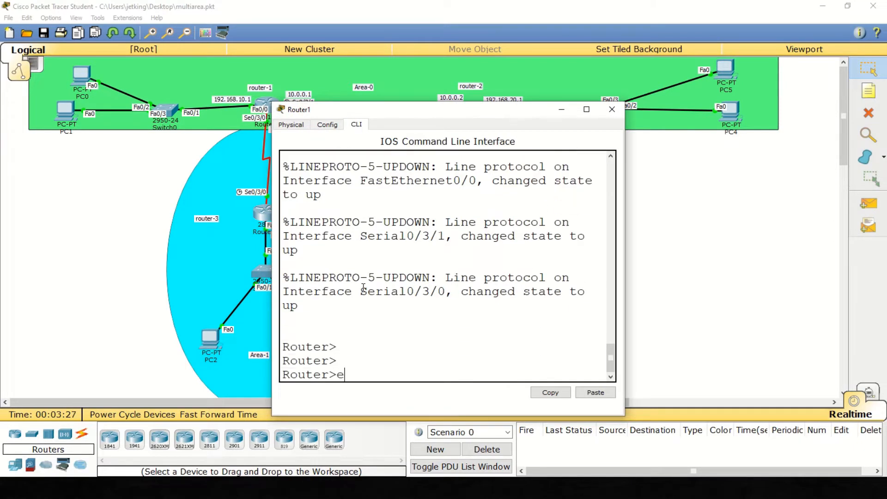
type("n")
key("Return")
type("show ip")
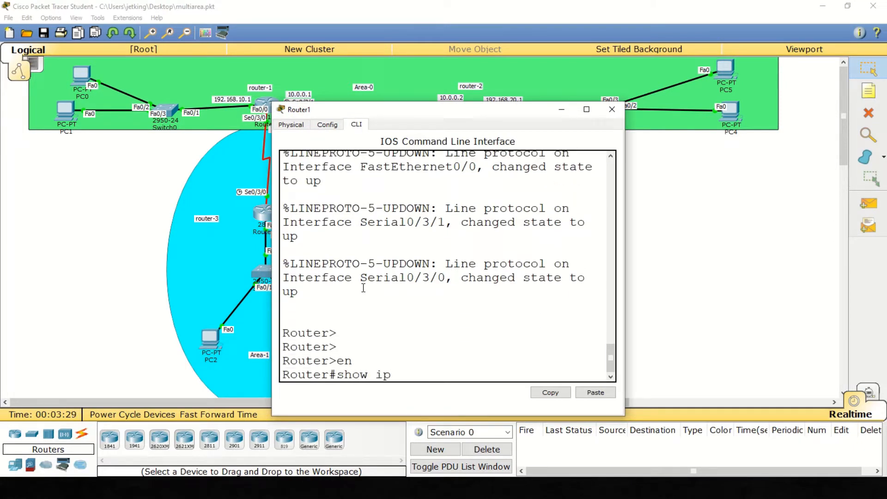
type(" route")
key("Return")
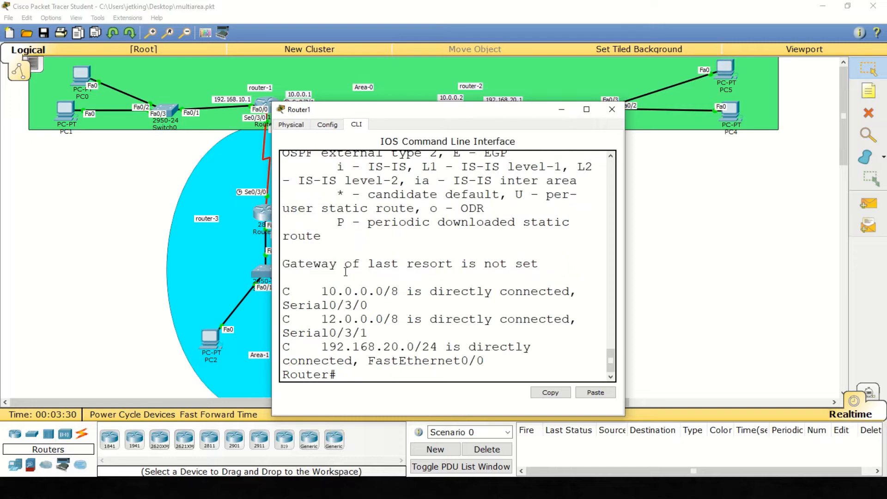
Step: Examine the directly connected networks in Router1's routing table, compare them with the topology and close the router window
left_click_drag(314, 292, 469, 292)
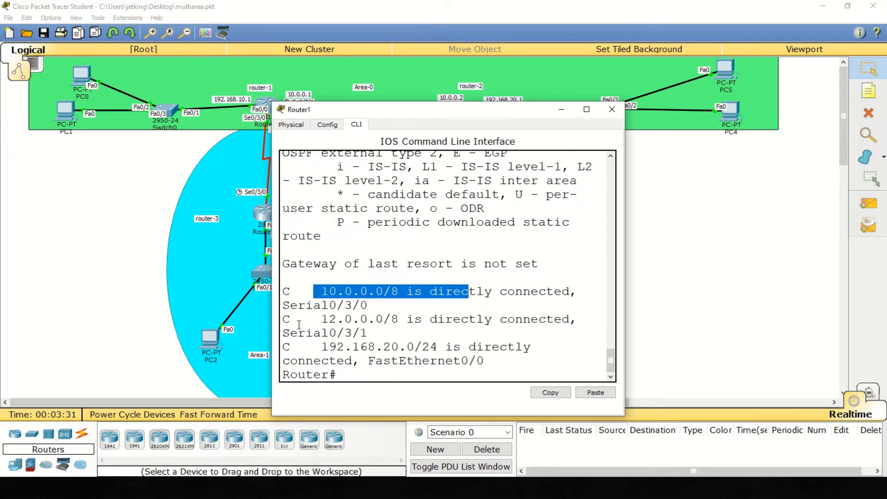
left_click_drag(299, 323, 470, 319)
left_click_drag(328, 347, 425, 346)
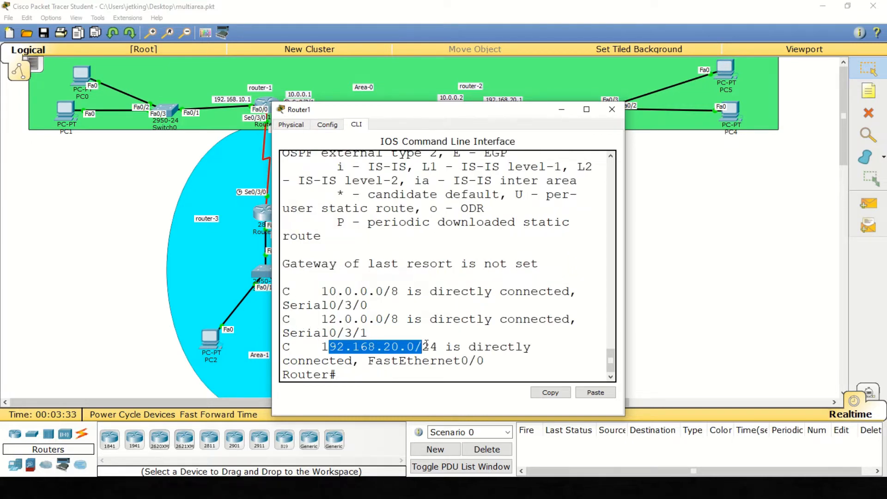
key("alt+Tab")
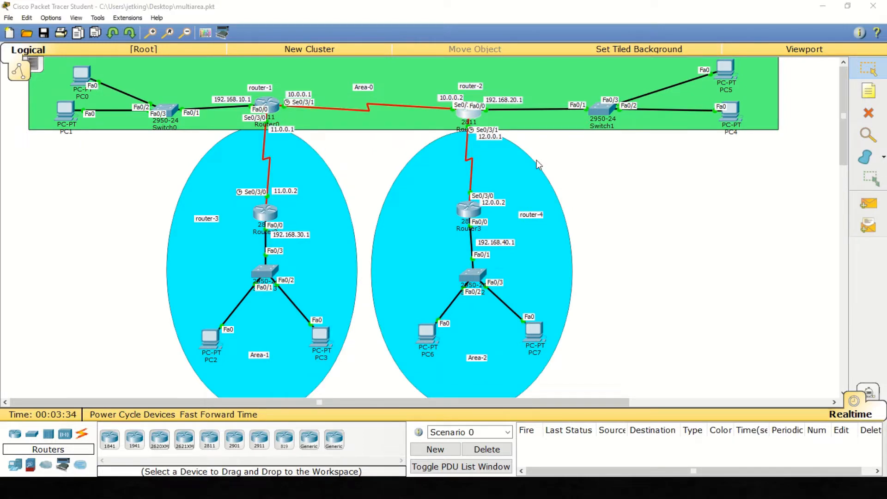
key("alt+Tab")
left_click(611, 110)
Step: Switch to the slide show, mark Router 2's three OSPF network statements with the pen and advance to the next slide
key("alt+Tab")
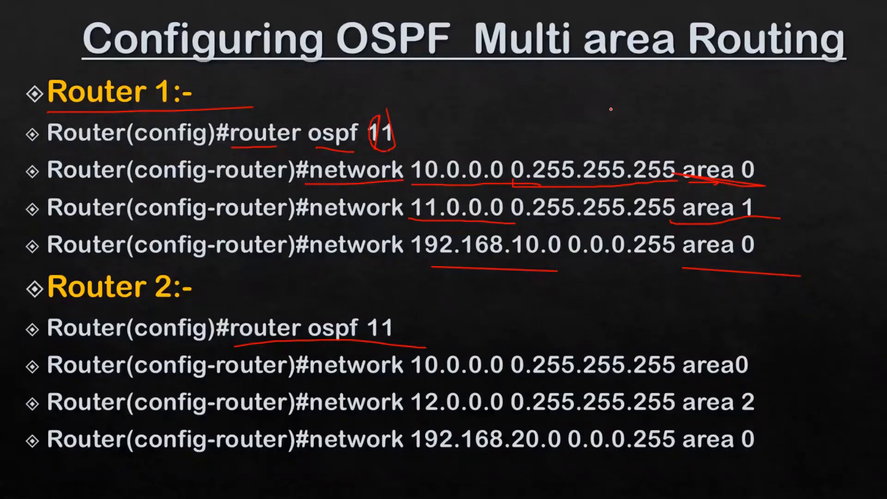
left_click_drag(316, 381, 453, 383)
left_click_drag(526, 377, 685, 375)
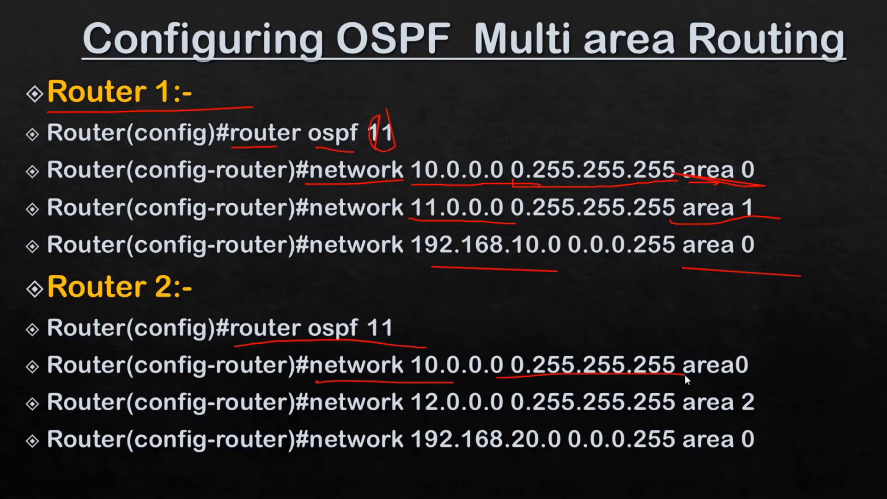
key("alt+Tab")
key("alt+Tab")
mouse_move(407, 410)
left_mouse_down()
mouse_move(481, 414)
mouse_move(569, 403)
left_mouse_up()
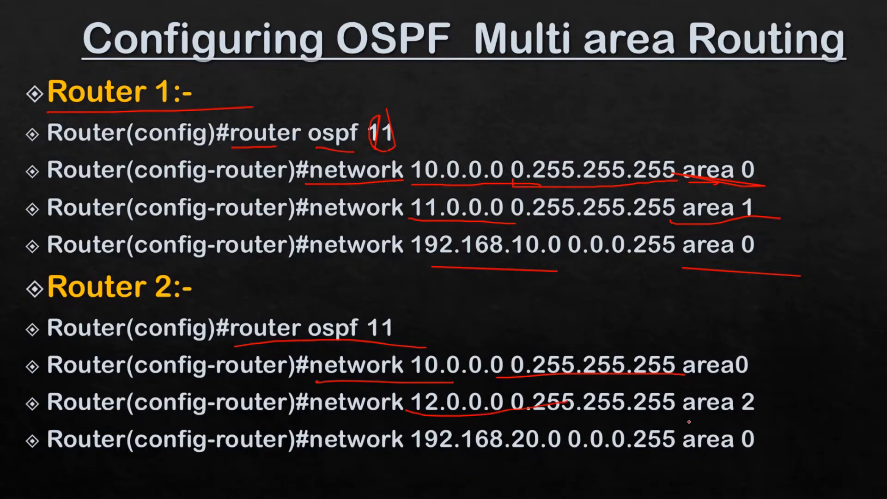
key("alt+Tab")
left_click_drag(685, 425, 760, 416)
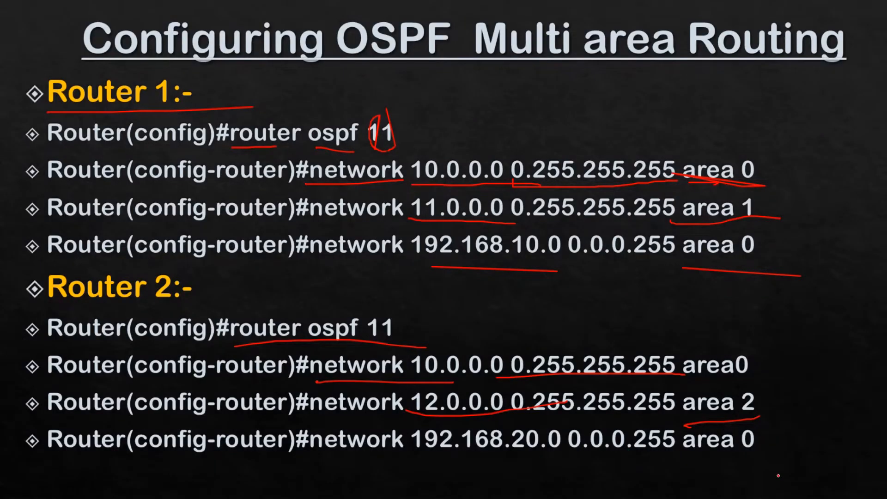
left_click_drag(779, 476, 778, 476)
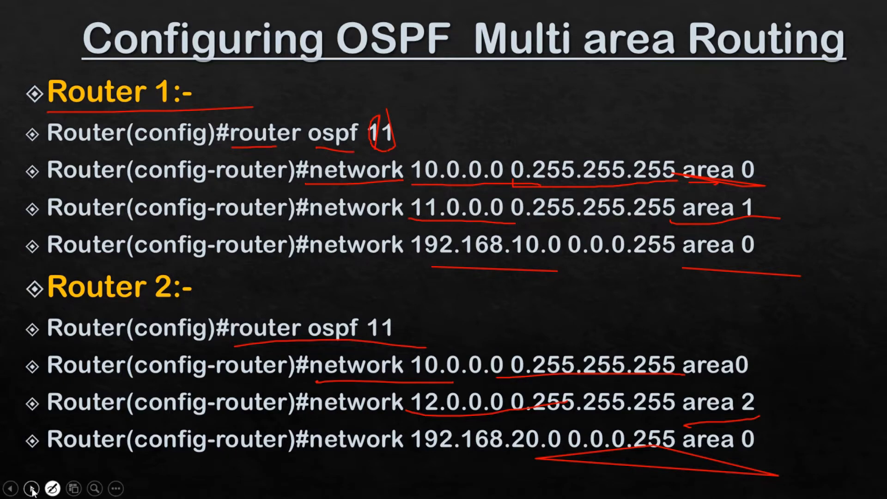
left_click(31, 489)
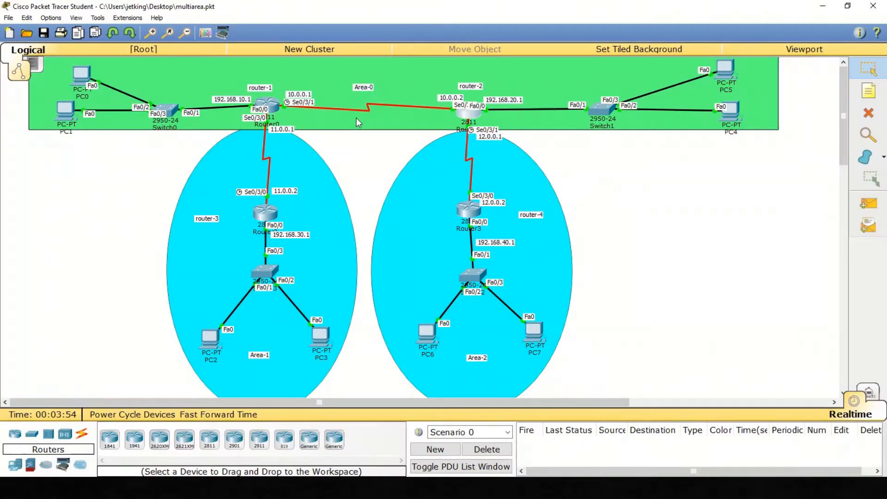
Step: In Cisco Packet Tracer, open the command line of Area-1's Router2, enter privileged EXEC mode and run show ip route
left_click(273, 215)
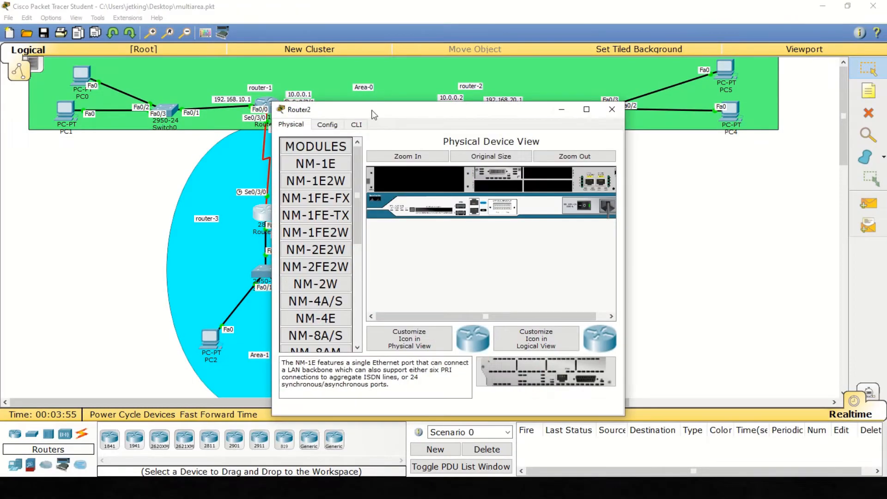
left_click(357, 124)
key("Return")
key("Return")
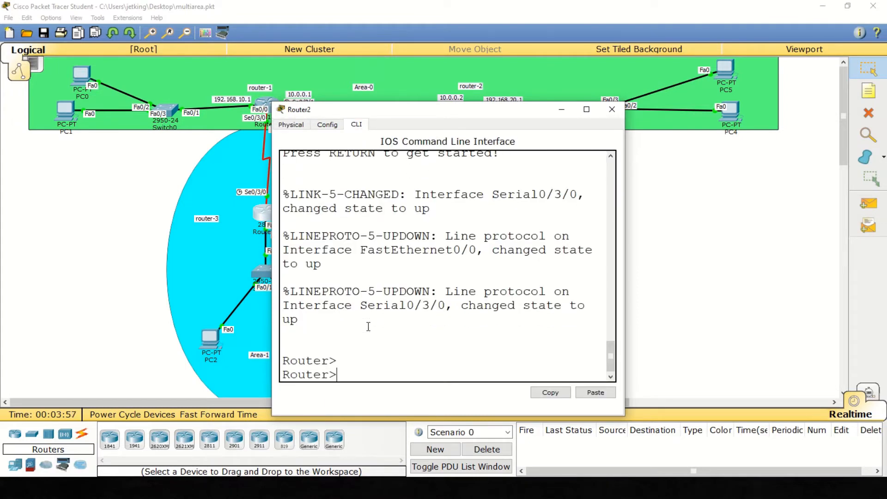
type("en")
key("Return")
type("show")
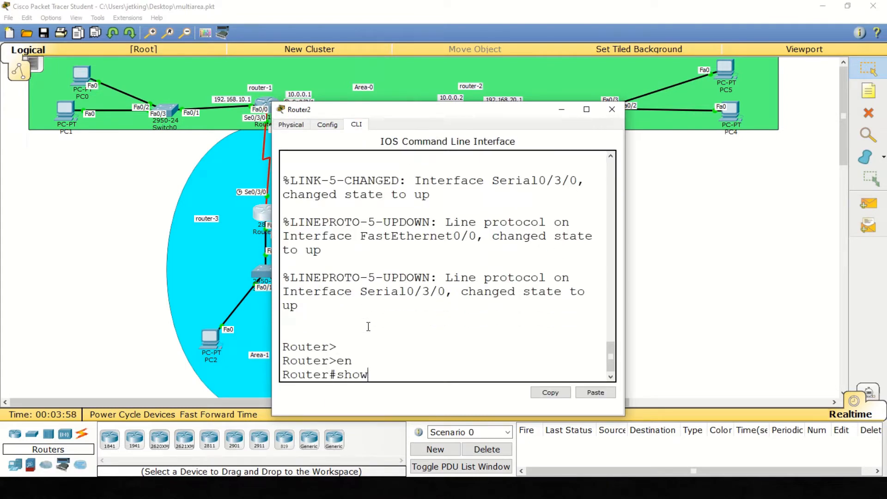
type(" ip route")
key("Return")
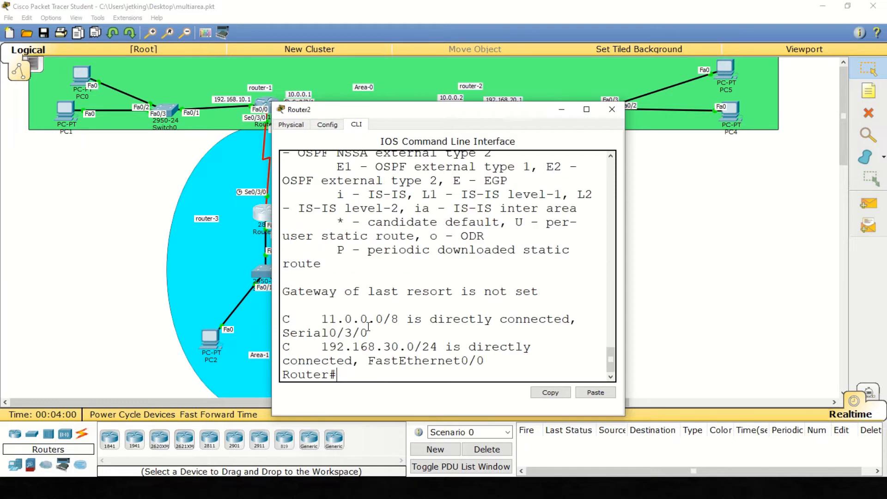
Step: Examine the directly connected networks in Router2's routing table, check them against the Area-1 topology and close the router window
left_click_drag(316, 321, 424, 312)
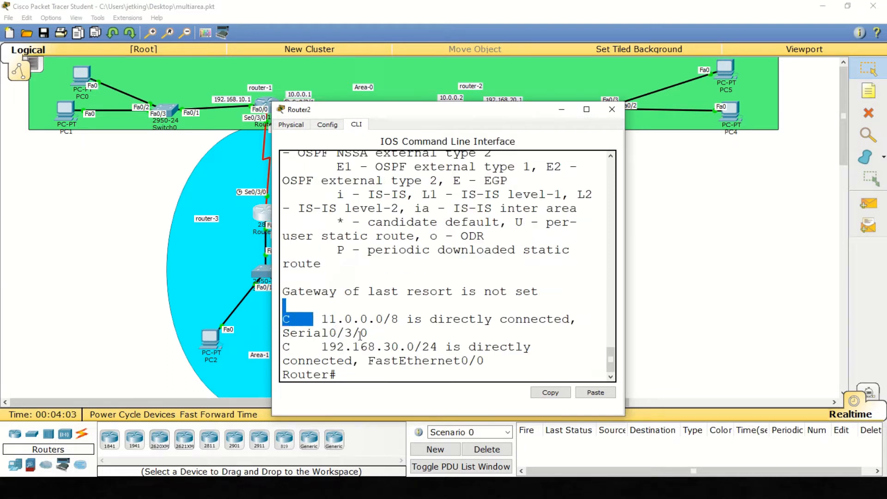
left_click_drag(315, 348, 437, 349)
key("Escape")
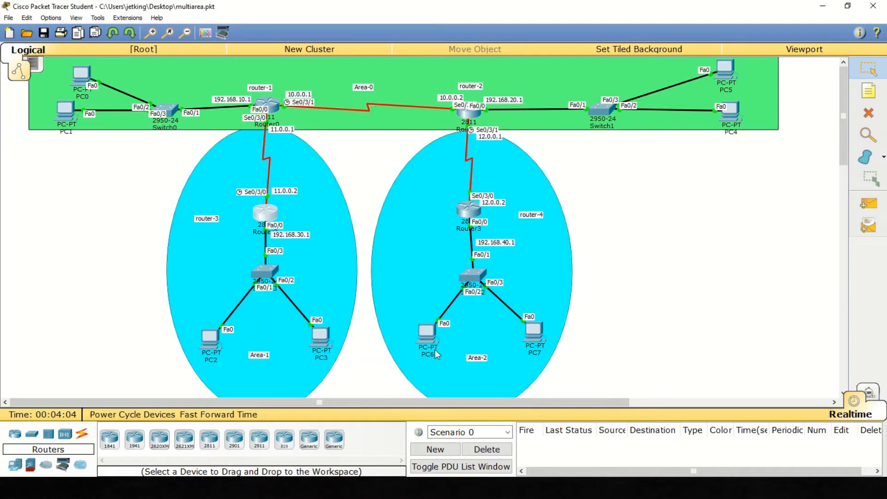
left_click(254, 221)
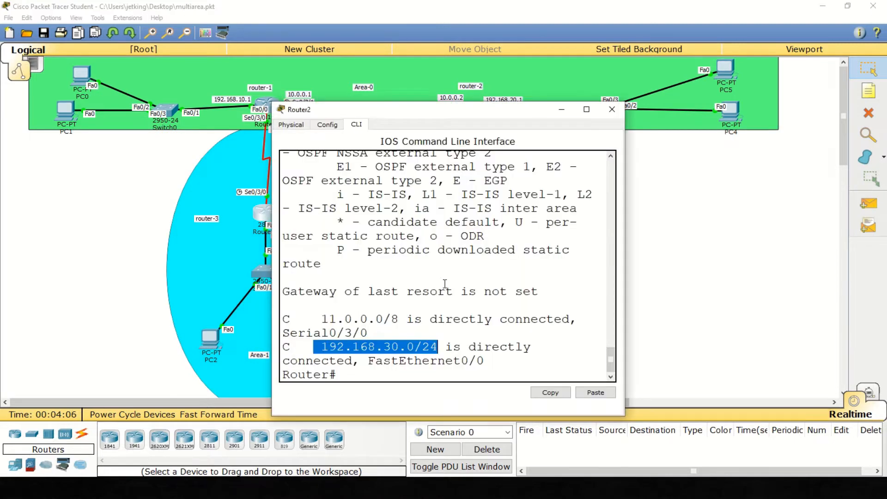
left_click(612, 110)
Step: Switch to the slide show and underline Router 3's network statements for 11.0.0.0 and 192.168.30.0, checking them against the Packet Tracer topology
key("alt+Tab")
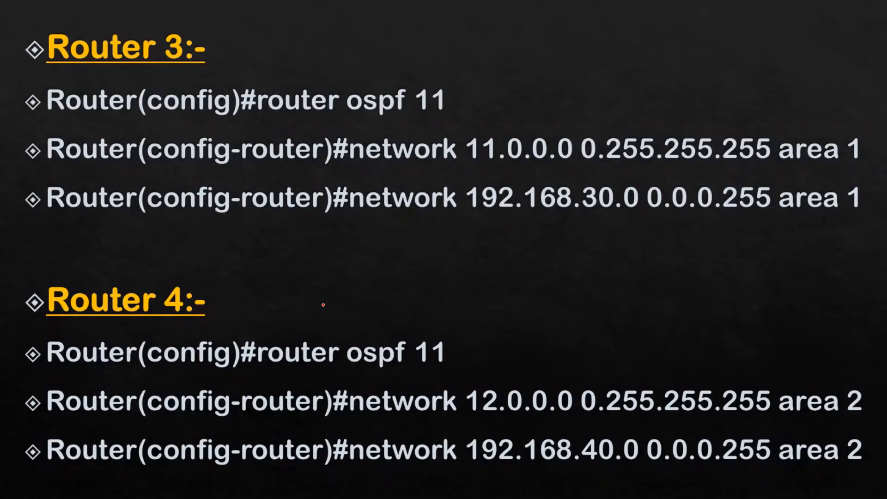
left_click_drag(414, 171, 575, 165)
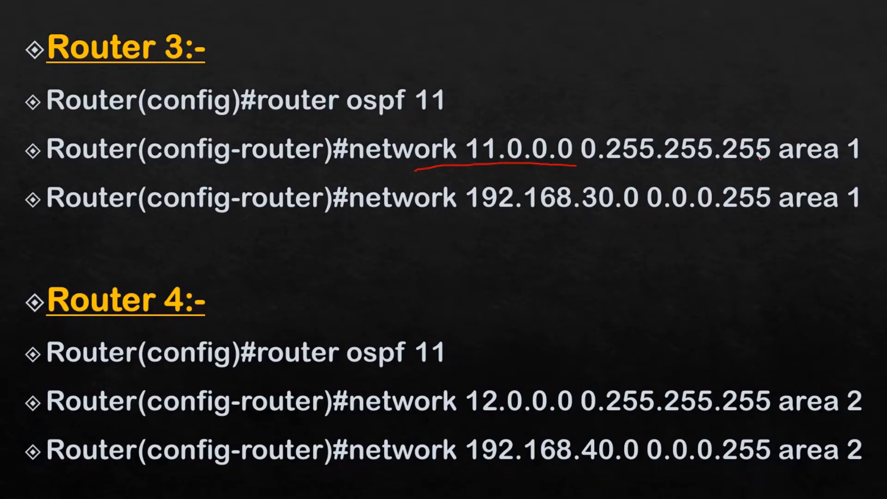
key("alt+Tab")
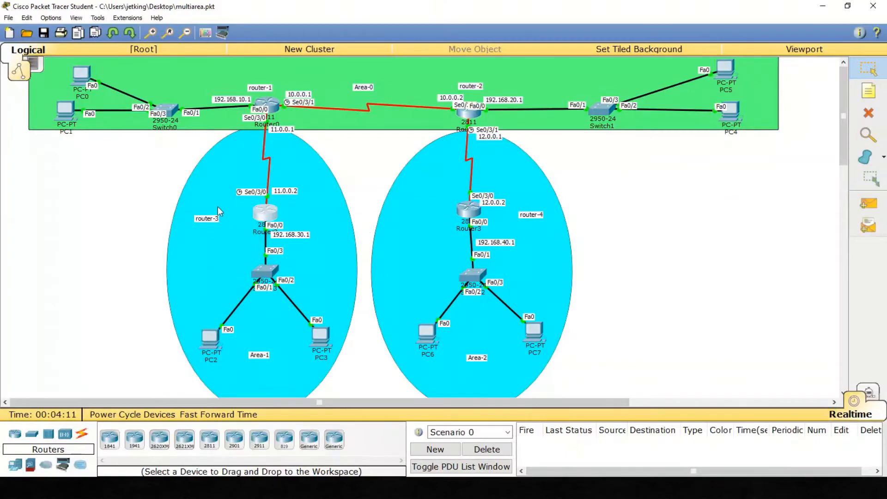
key("alt+Tab")
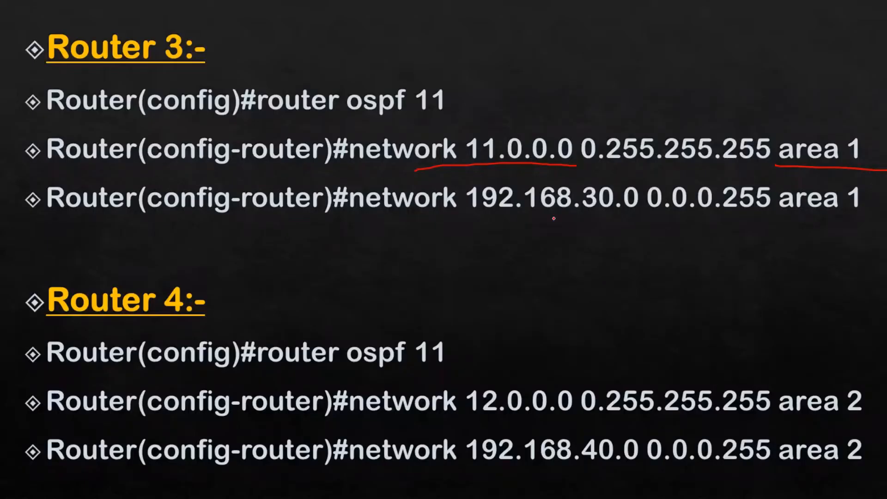
left_click_drag(510, 213, 737, 216)
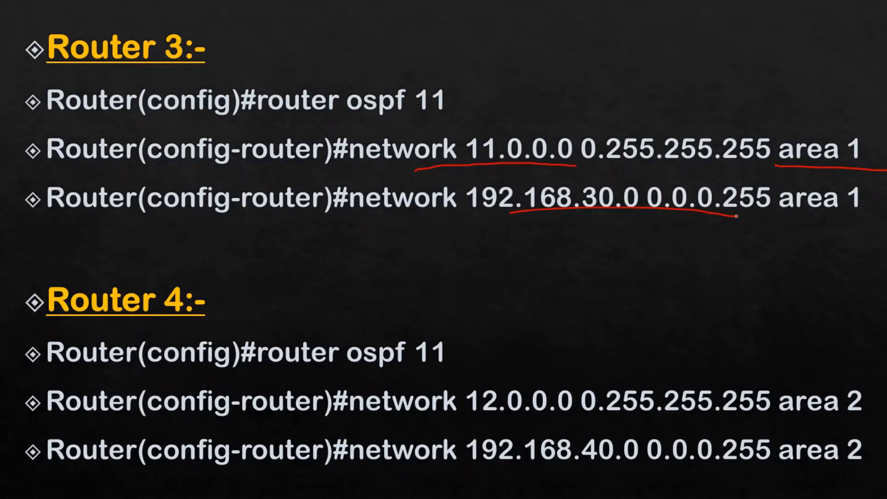
key("alt+Tab")
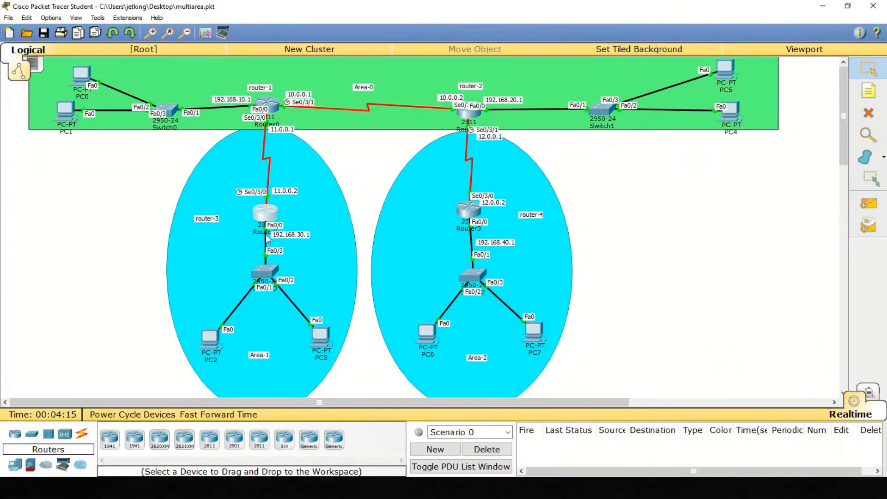
key("alt+Tab")
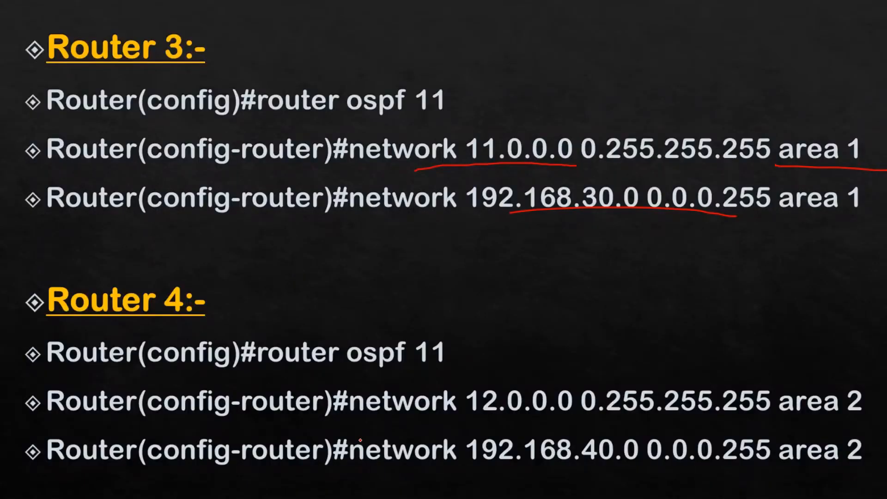
Step: Return to Cisco Packet Tracer, open the command line of Area-2's Router3, enter privileged EXEC mode and run show ip route
key("alt+Tab")
left_click(468, 207)
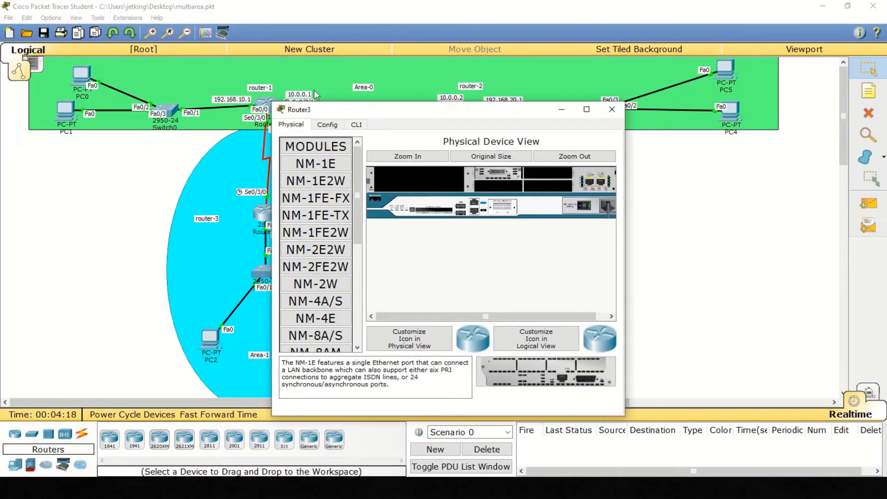
left_click(356, 124)
key("Return")
key("Return")
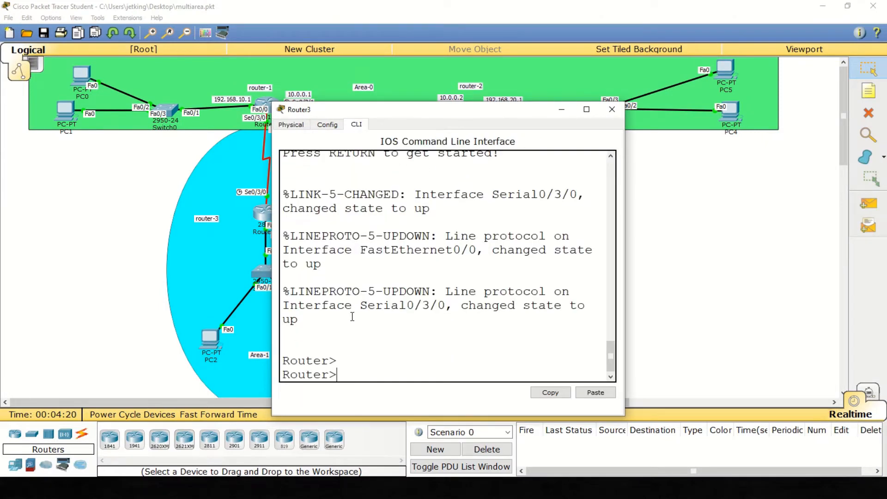
key("Return")
type("en")
key("Return")
type("c")
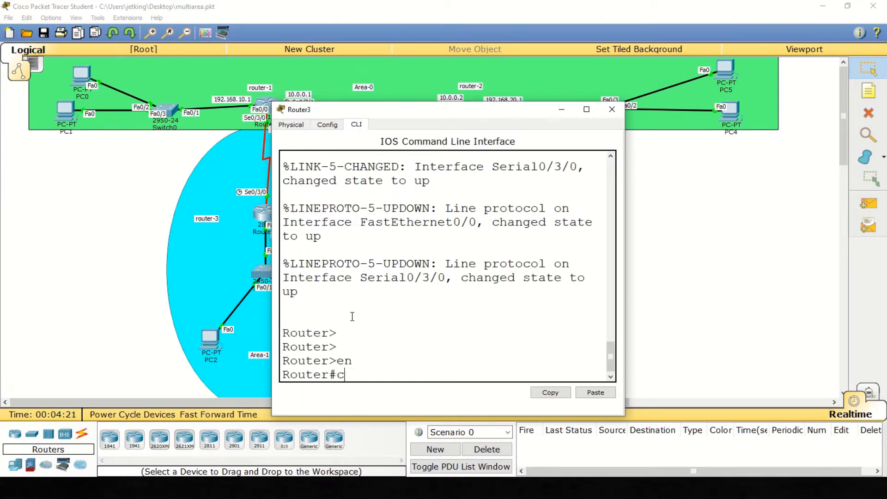
key("BackSpace")
type("show iproute")
key("Return")
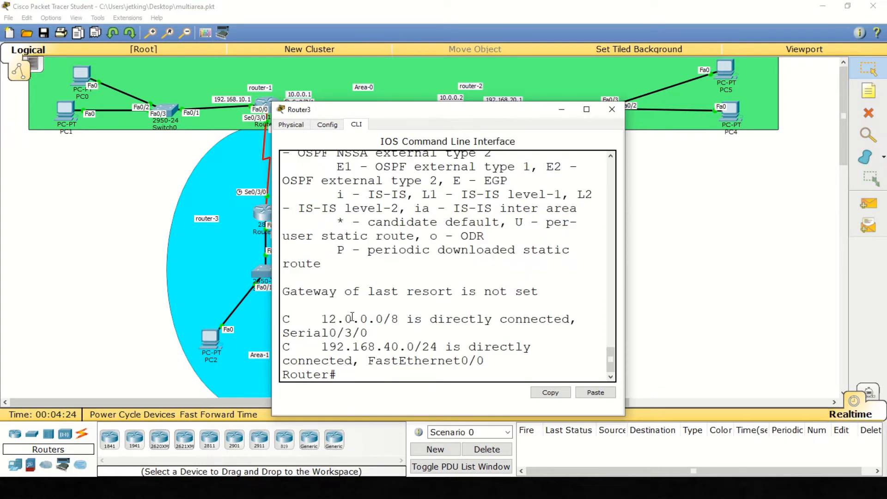
Step: Examine the directly connected networks in Router3's routing table and compare them with the Area-2 topology
left_click_drag(316, 319, 437, 318)
left_click_drag(306, 346, 459, 340)
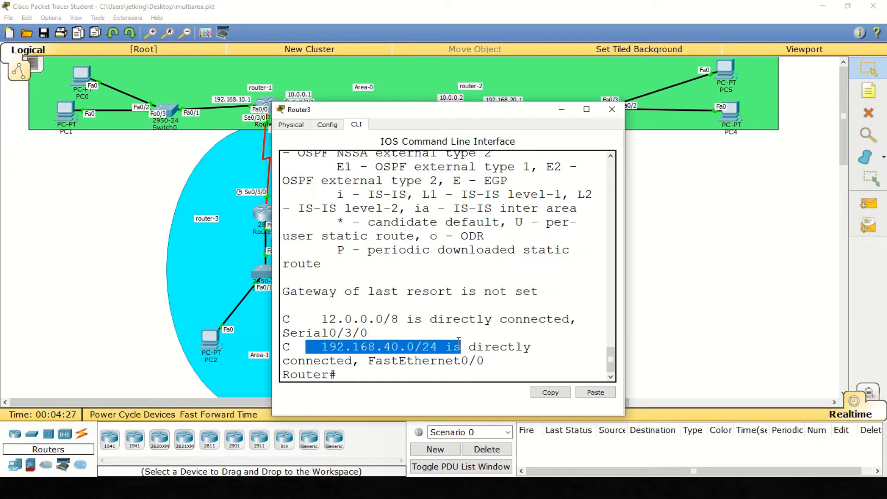
key("Escape")
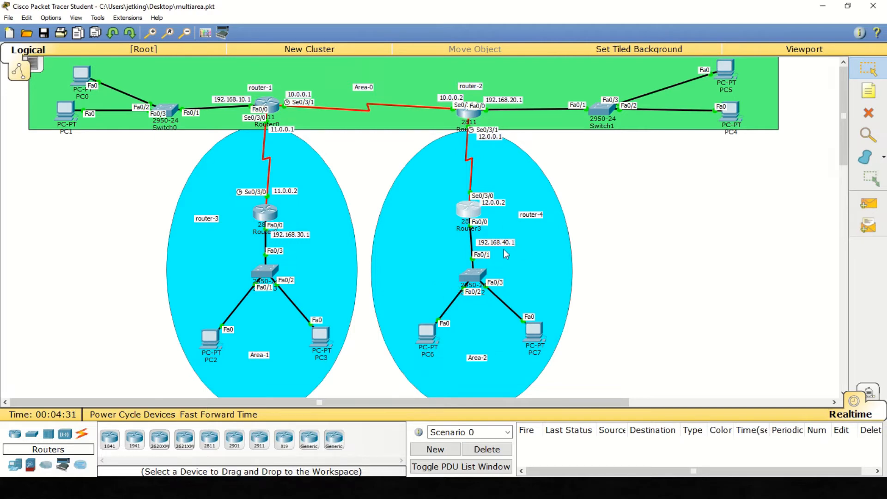
key("alt+Tab")
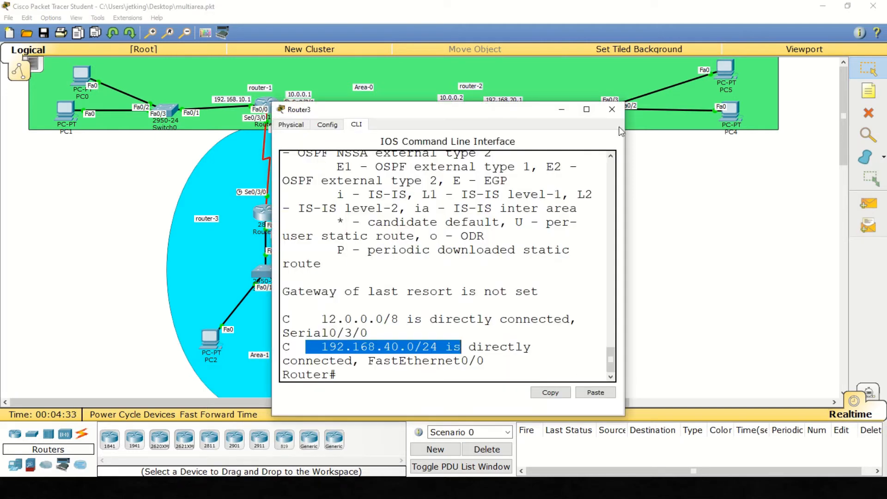
Step: Close Router3's window, switch to the slide show and underline area 2 in Router 4's two network statements
left_click(612, 109)
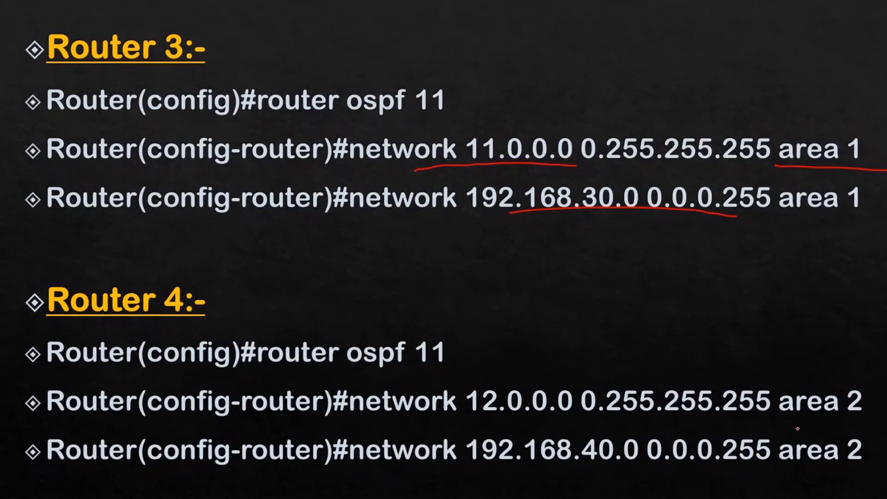
left_click_drag(772, 417, 879, 416)
mouse_move(804, 488)
left_mouse_down()
mouse_move(771, 475)
mouse_move(886, 464)
left_mouse_up()
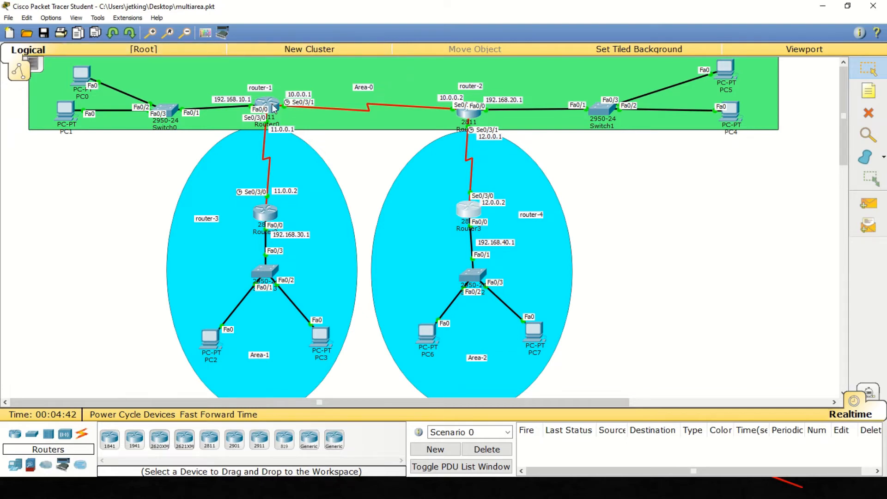
Step: Return to Cisco Packet Tracer, open Router0's command line, enter global configuration mode and start OSPF process 11
double_click(270, 107)
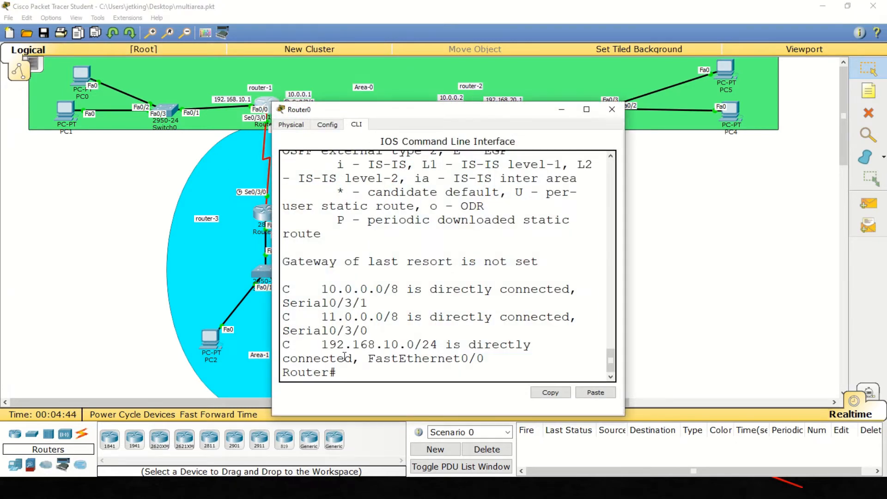
type("config t")
key("Return")
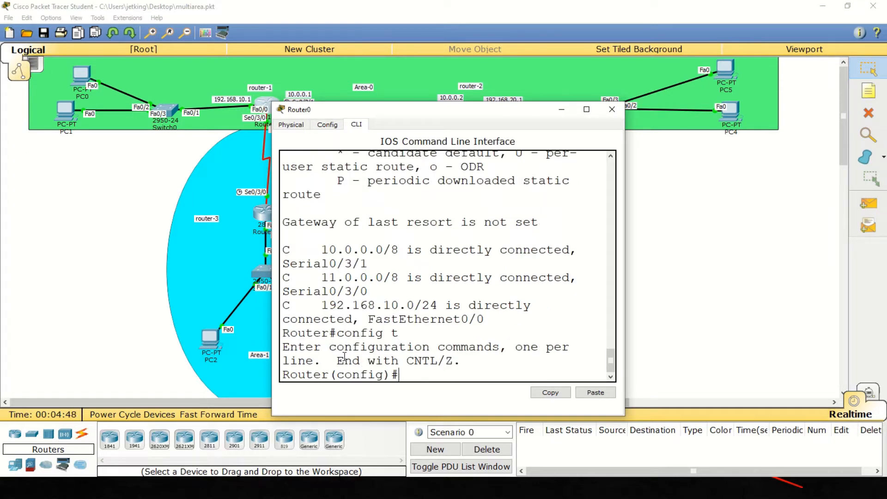
type("rout")
key("Tab")
type("os")
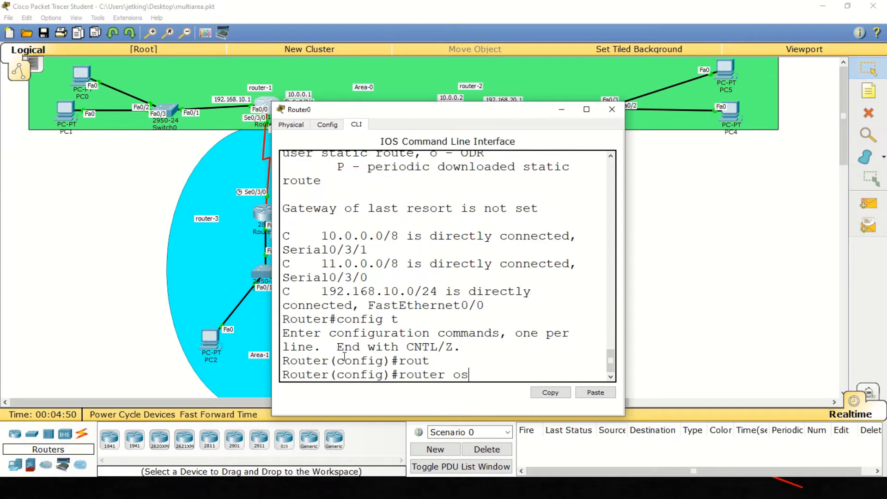
key("Tab")
type("11")
key("Return")
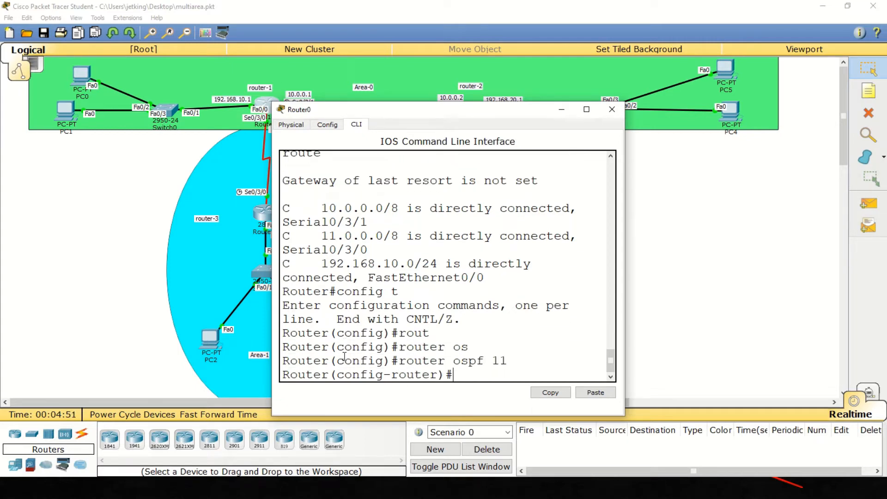
Step: Advertise network 10.0.0.0 with wildcard mask 0.255.255.255 in area 0 on Router0
type("net")
key("Tab")
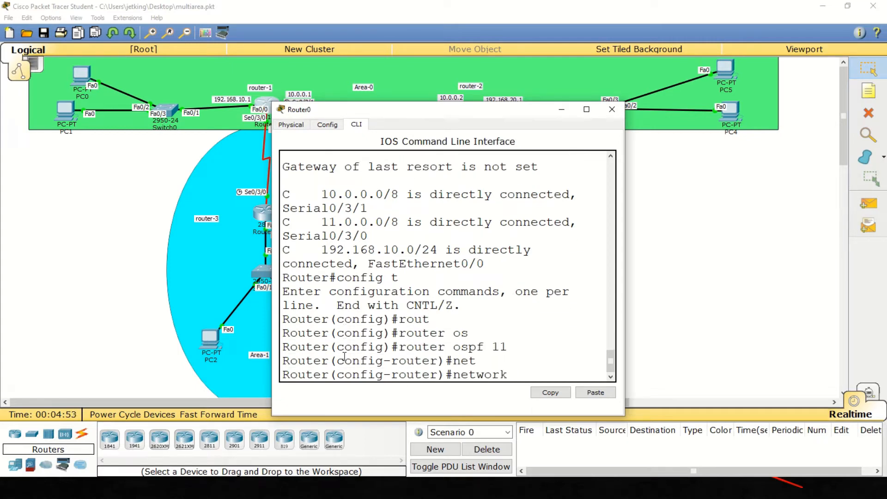
type("10.0.0.0 0.255.")
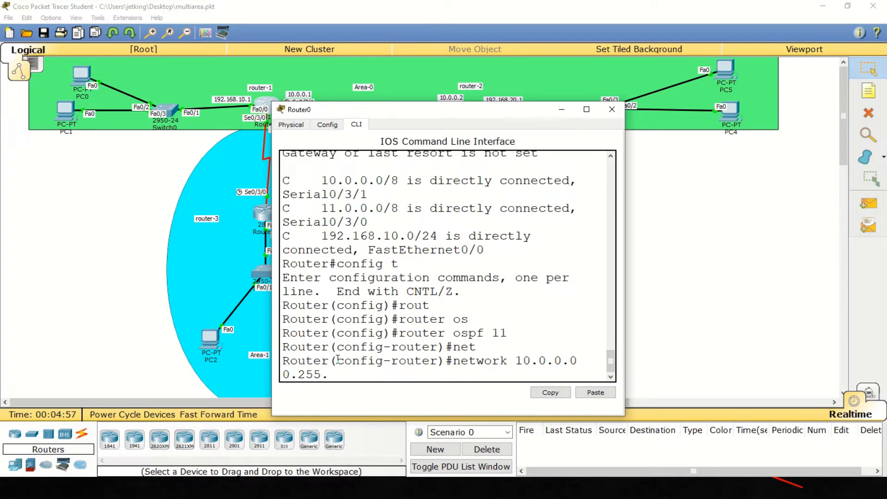
type("255.255 area")
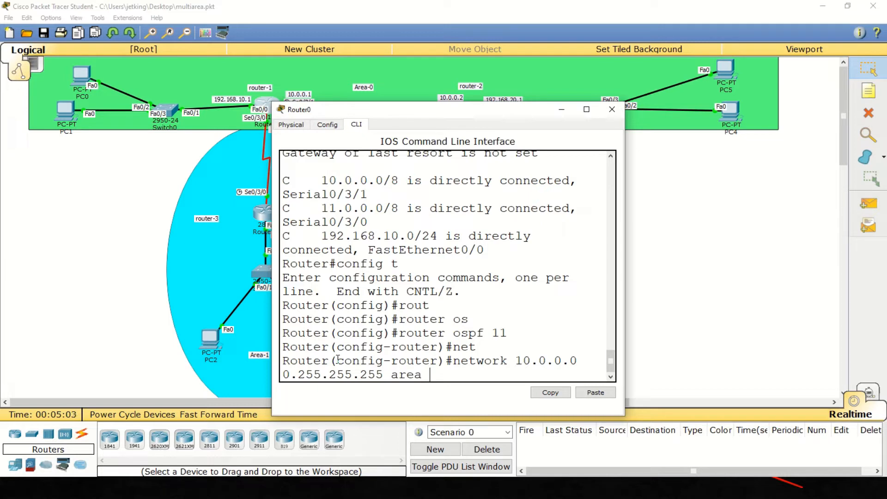
type(" 0")
key("Return")
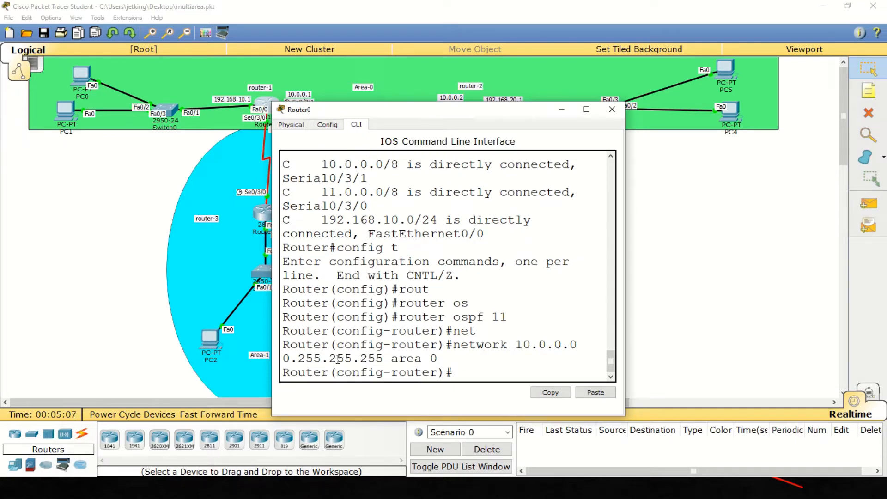
Step: Advertise network 11.0.0.0 with wildcard mask 0.255.255.255 in area 1 on Router0
type("net")
key("Tab")
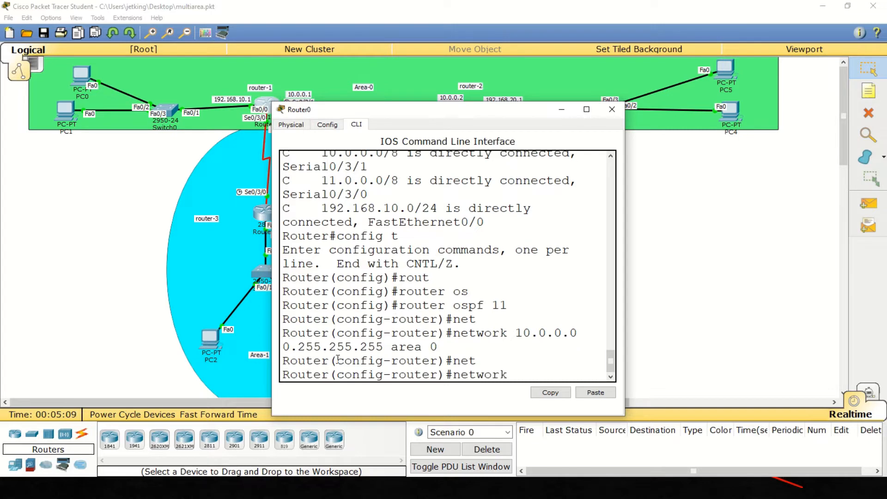
type("11.0.0.0 0.255")
key("Return")
type(".")
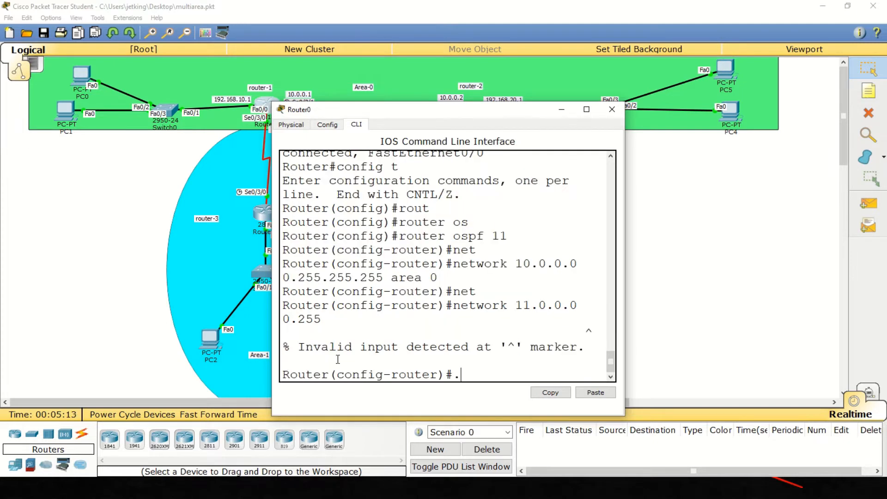
key("Up")
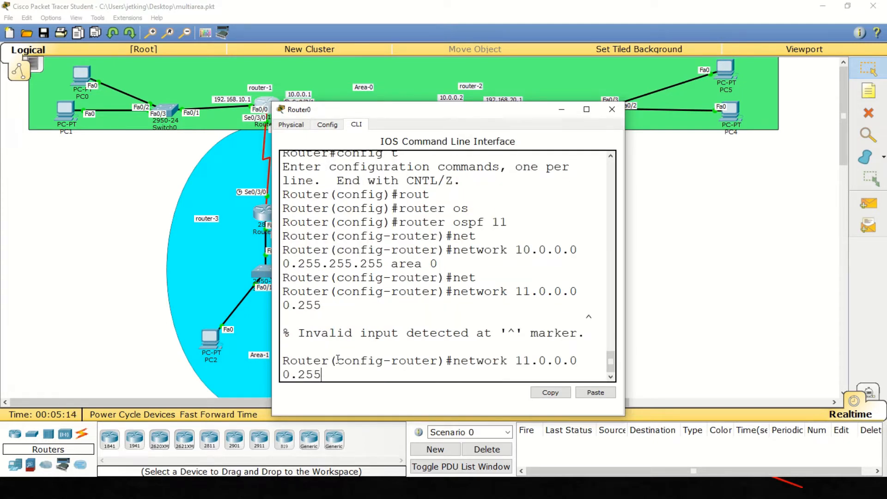
type(".255.255 area")
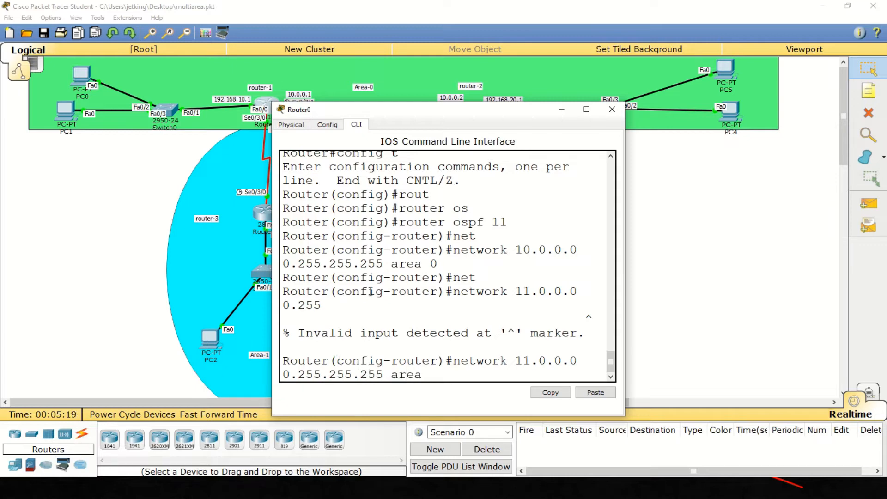
left_click_drag(446, 113, 428, 95)
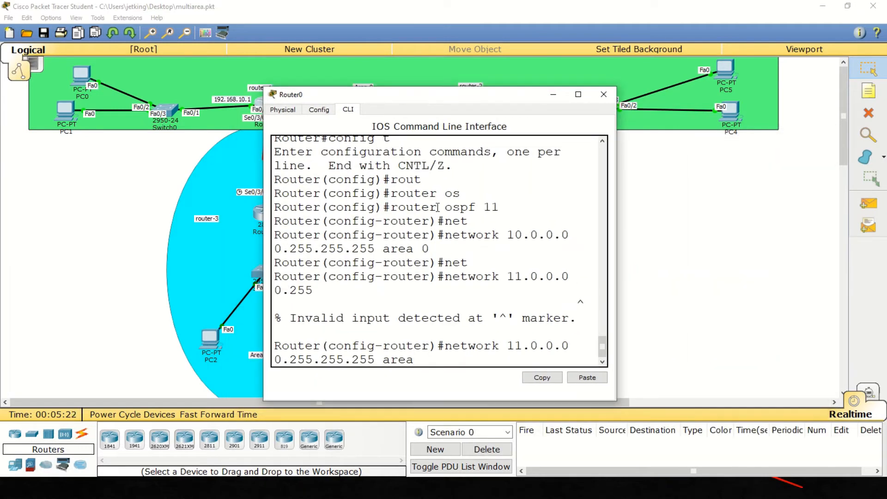
type("1")
key("Return")
Step: Advertise network 192.168.10.0 with wildcard mask 0.0.0.255 in area 0 on Router0 and close its window
type("net")
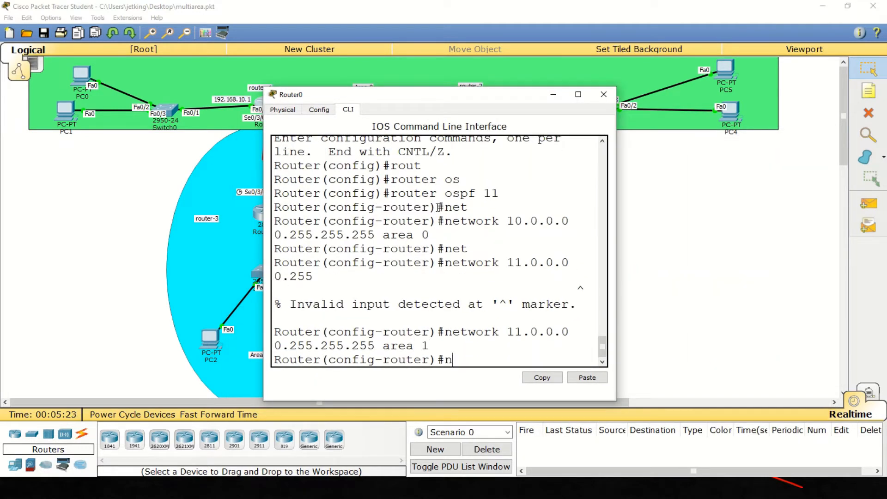
key("Tab")
type("192")
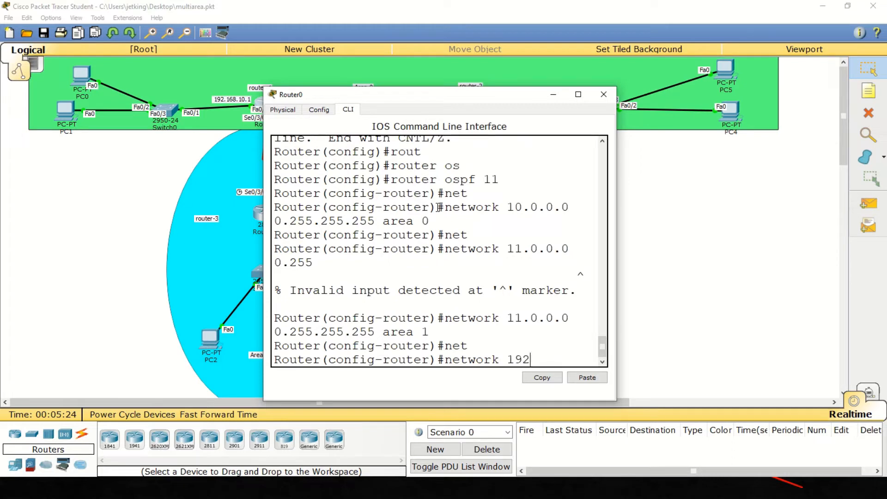
type(".168.10.0 0.0")
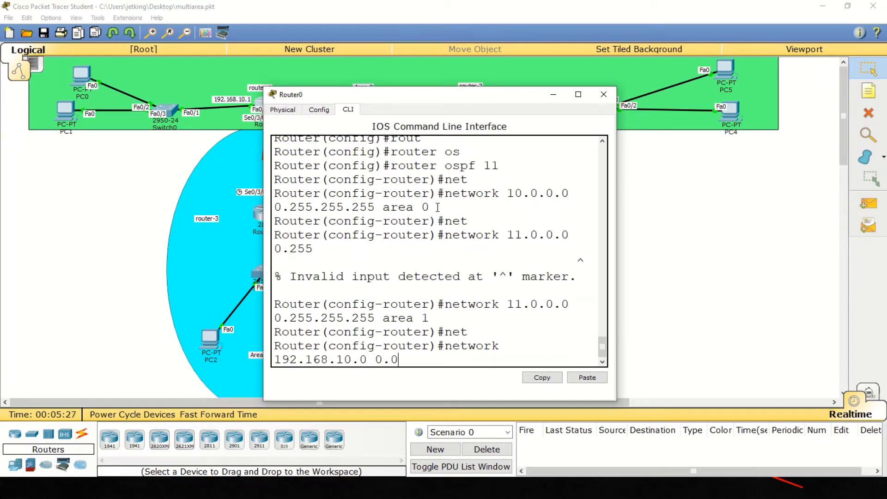
type(".0.255 area 0")
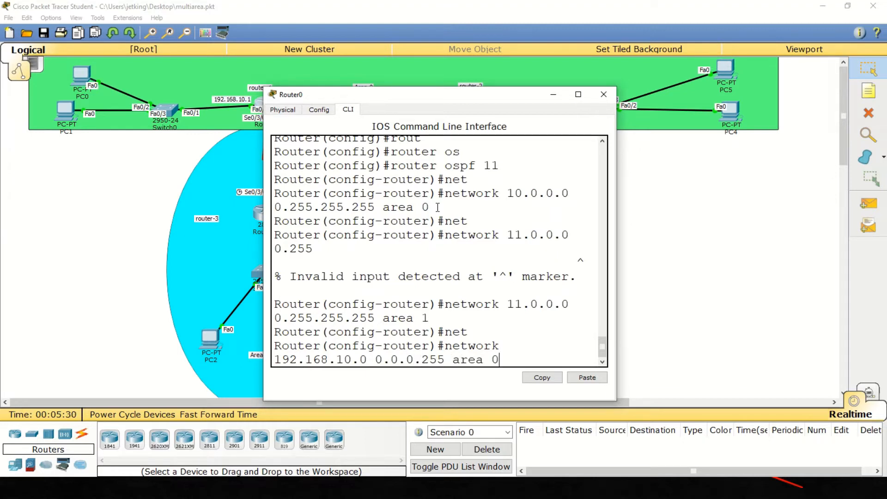
key("Return")
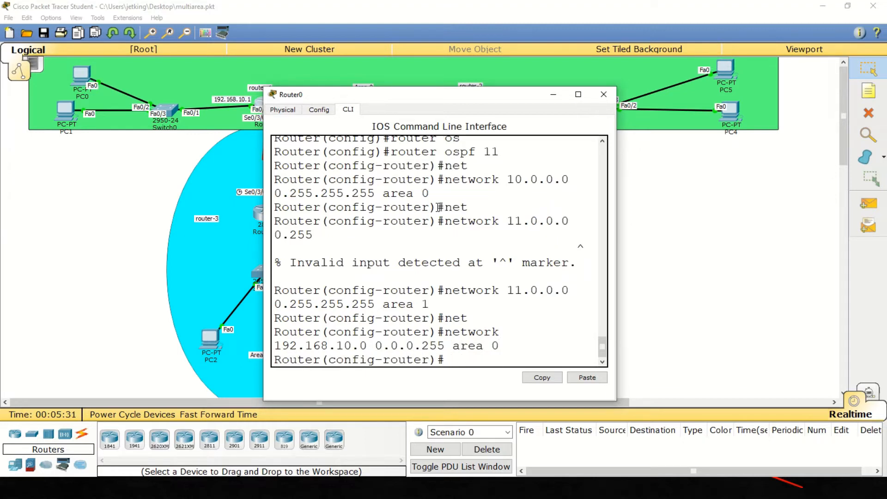
left_click(603, 94)
Step: Open the command line of Router1, labelled router-2 in Area-0, and enter global configuration mode with config t
left_click(468, 111)
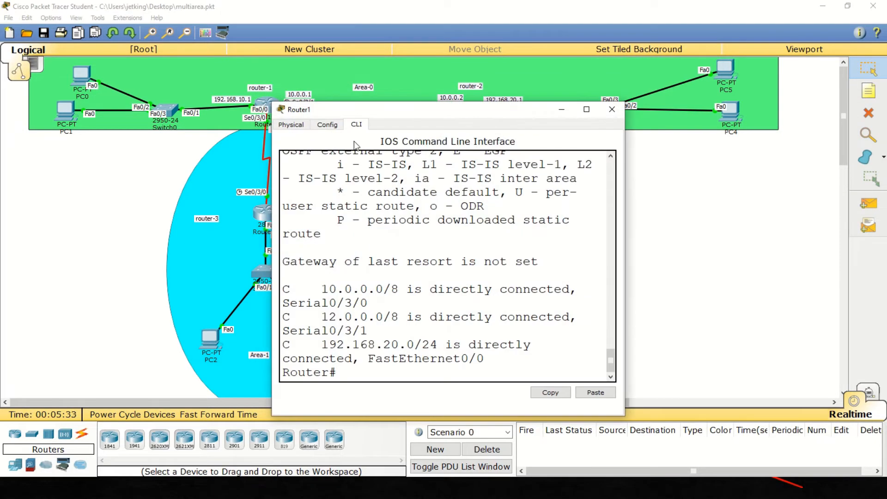
type("o")
type("onfig")
key("BackSpace")
key("BackSpace")
type("if t")
key("BackSpace")
key("BackSpace")
key("BackSpace")
type("g t")
key("Return")
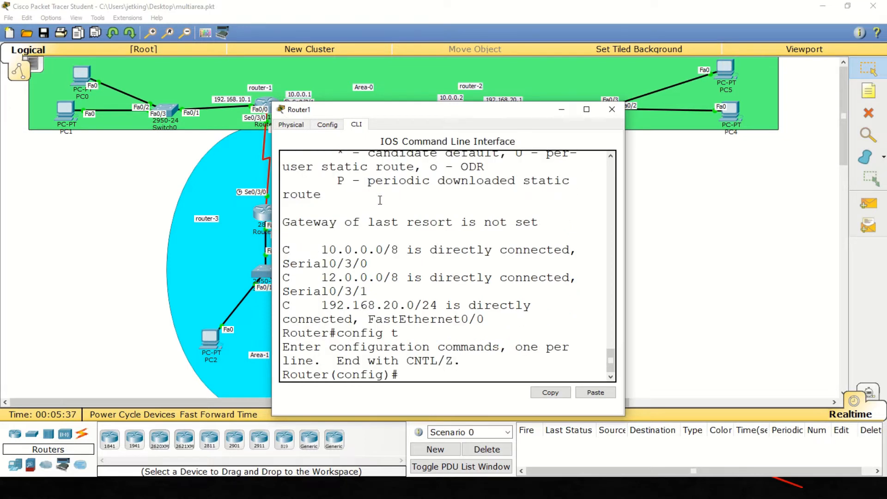
Step: Start OSPF process 11 on Router1
type("rou")
key("Tab")
type("os")
key("Tab")
type("11")
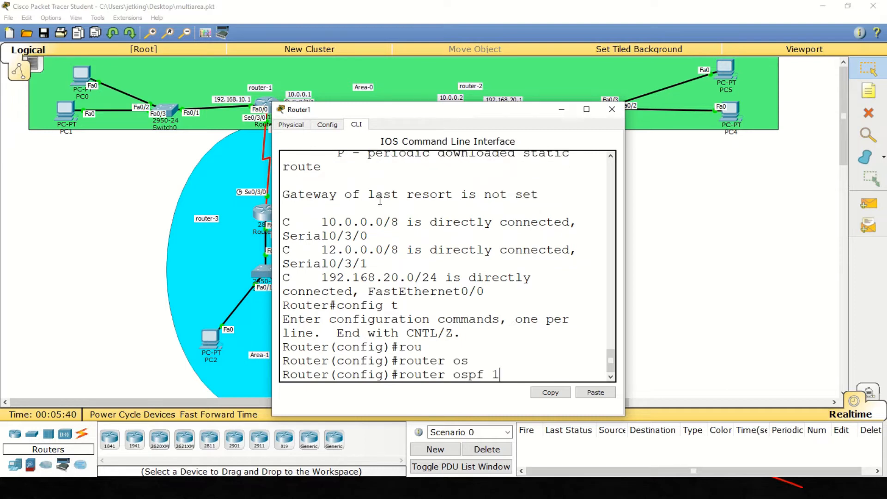
key("Return")
Step: Advertise network 10.0.0.0 with wildcard mask 0.255.255.255 in area 0 on Router1
type("net")
key("Tab")
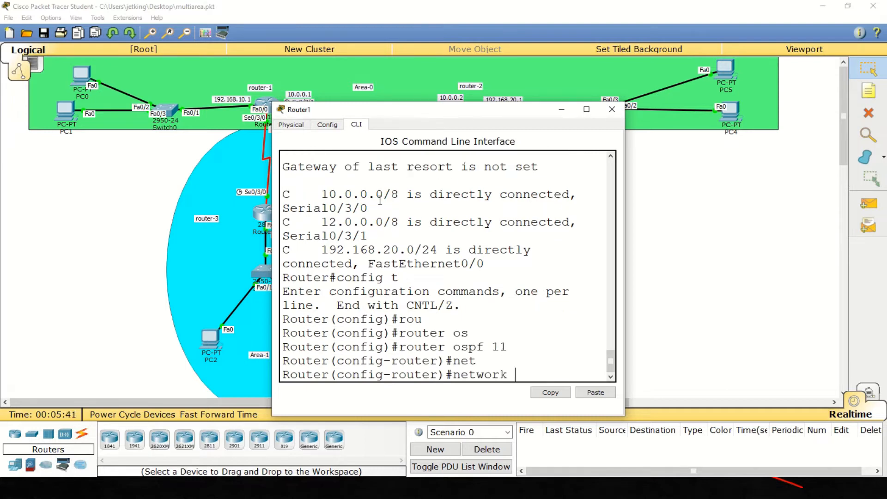
type("10.0.0.0 0.255")
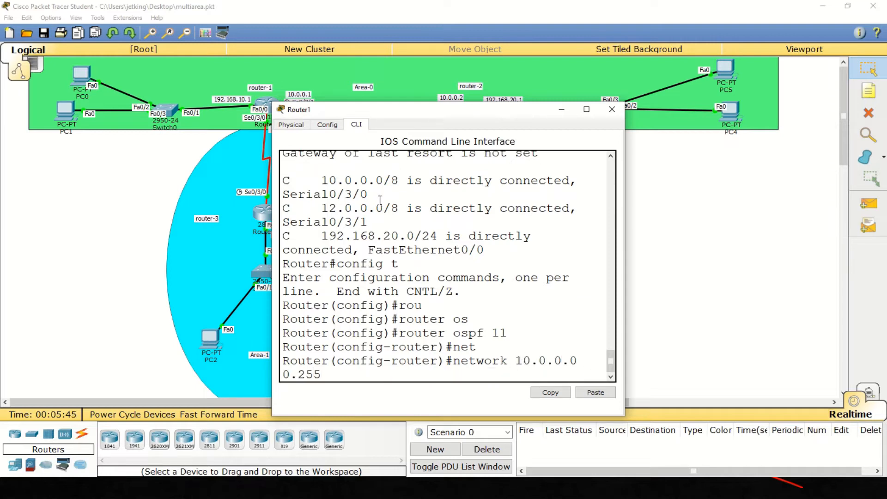
type(".255.255 area")
key("Tab")
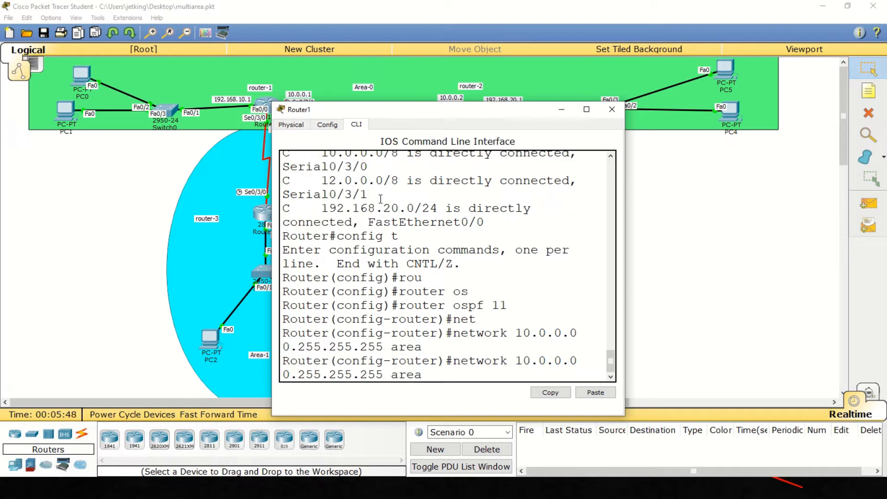
type("0")
key("Return")
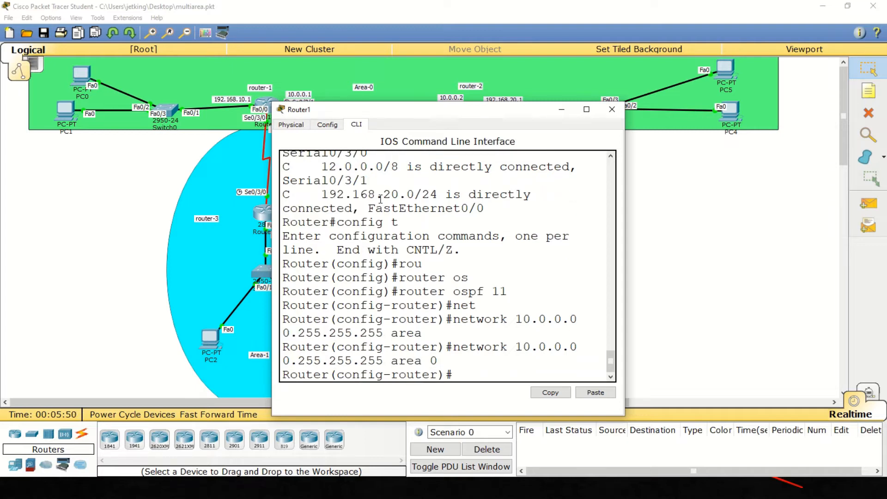
Step: Advertise network 12.0.0.0 with wildcard mask 0.255.255.255 in area 2 on Router1
type("net")
key("Tab")
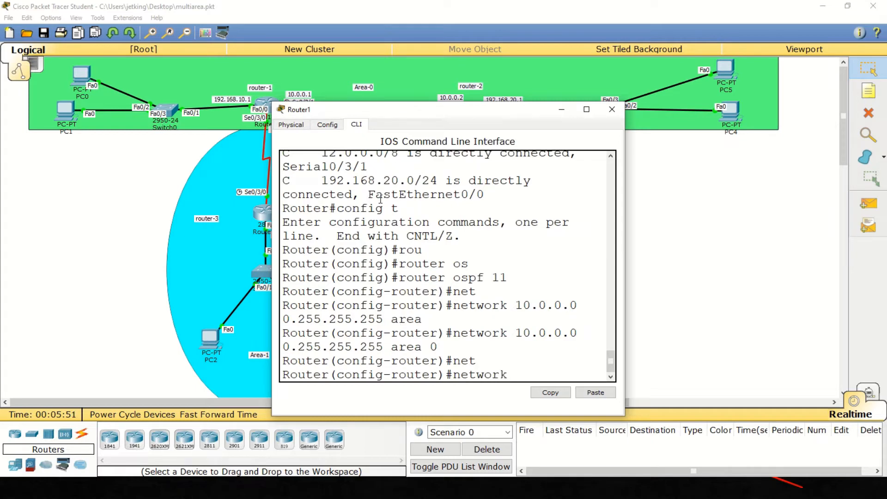
type("12.0.0.0 ")
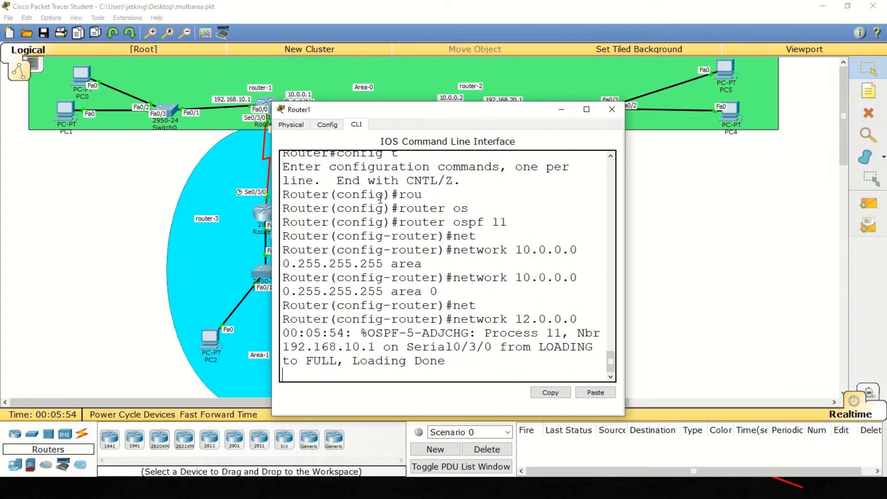
type("0.255.255.255 area")
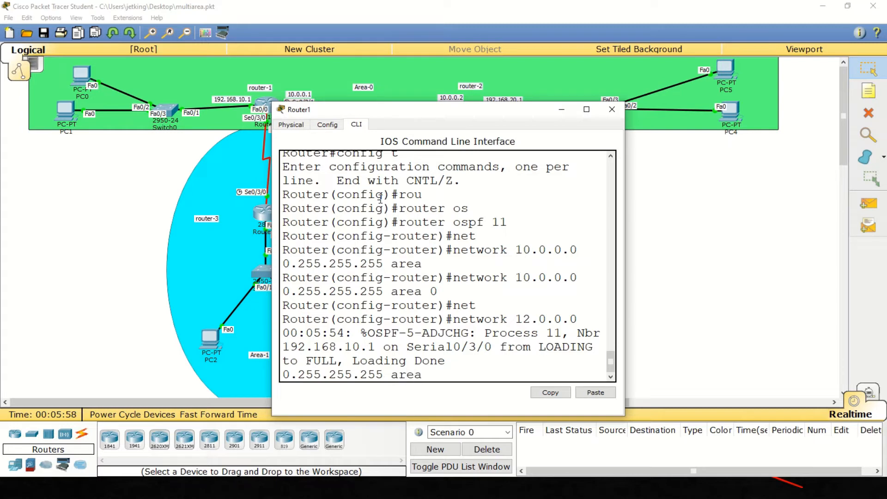
type(" 2")
key("Return")
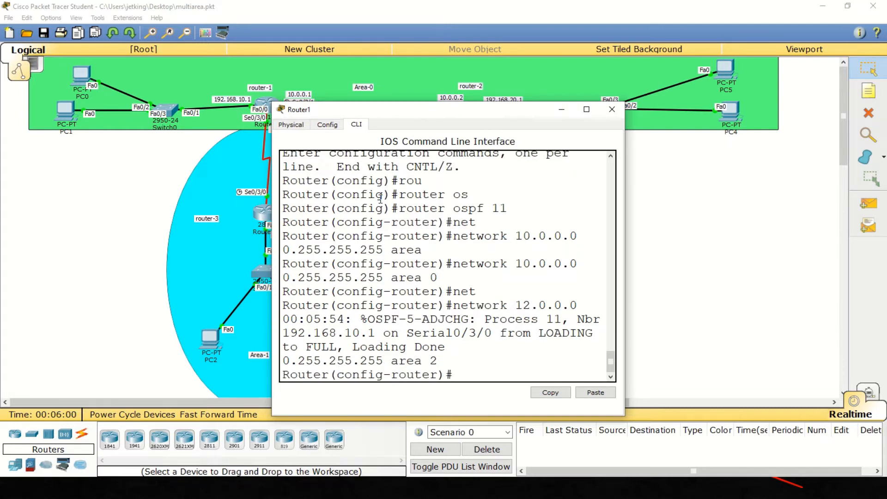
Step: Advertise network 192.168.20.0 with wildcard mask 0.0.0.255 in area 0 on Router1 and close its window
type("net")
key("Tab")
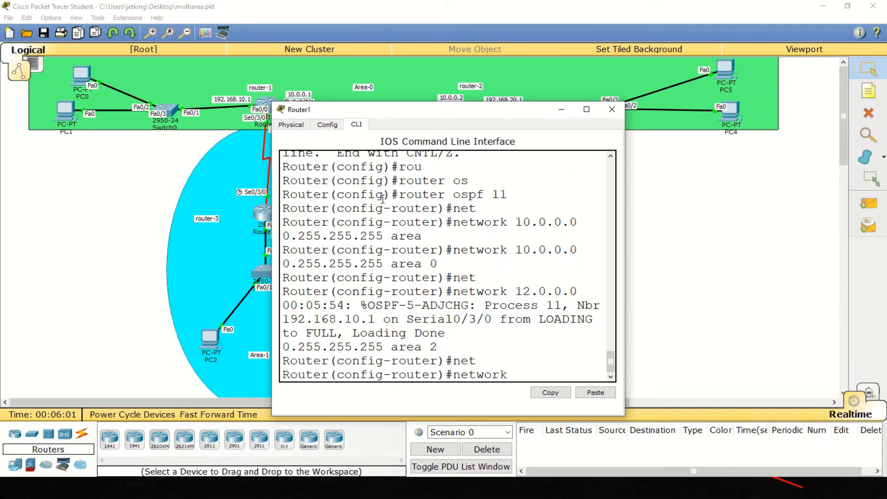
type("192.168.")
type("20.0")
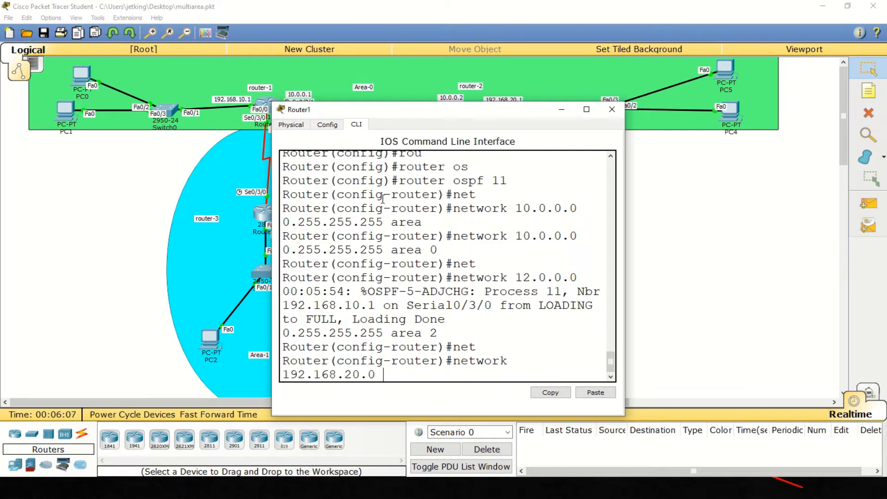
type(" 0.0.0.255 are")
key("Tab")
type("0")
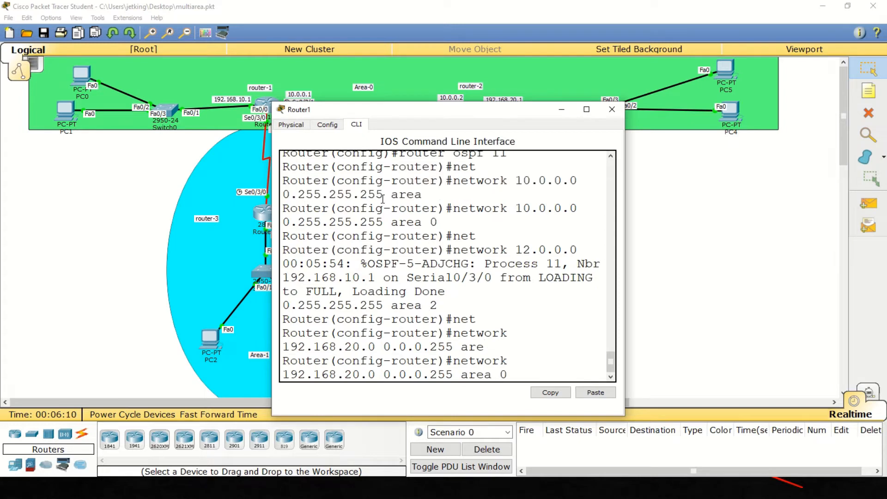
key("Return")
left_click(616, 108)
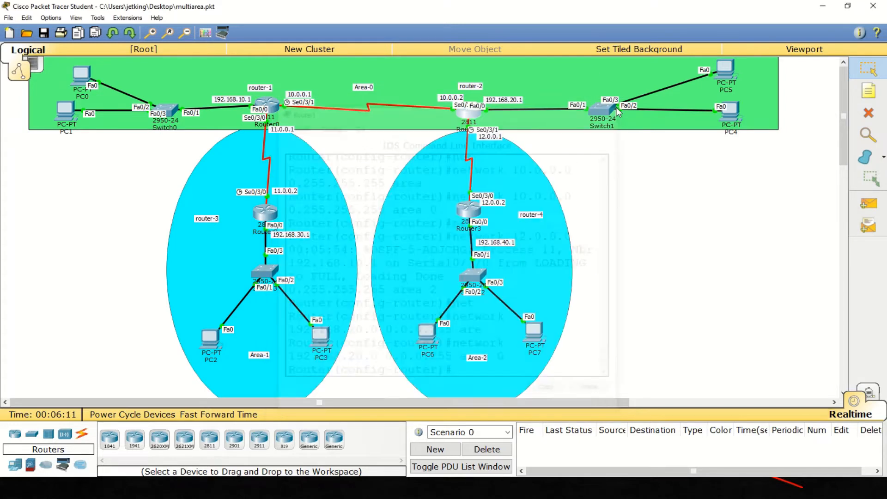
Step: Enter global configuration mode on Router2 and start OSPF process 11
left_click(264, 214)
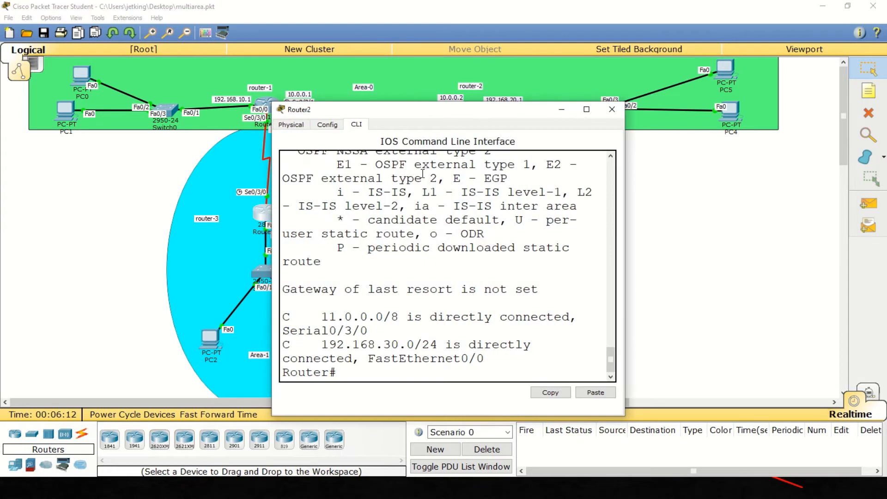
key("Return")
key("Return")
type("conf")
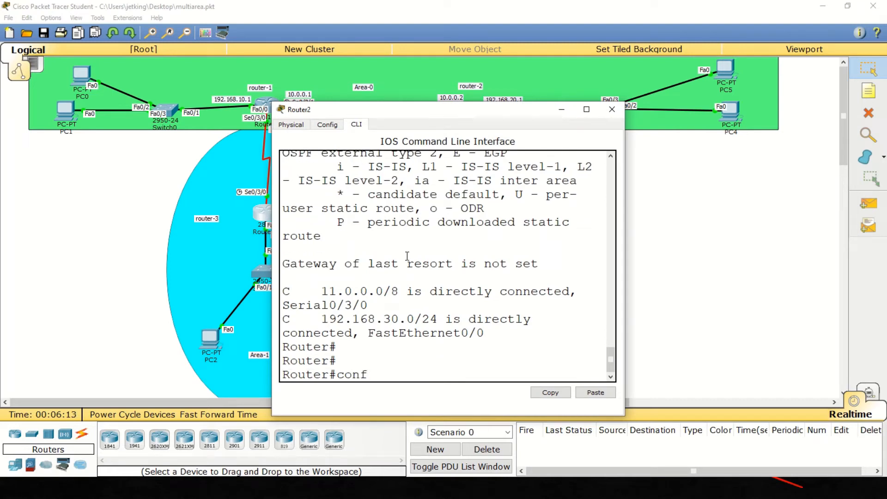
type("ig t")
key("Return")
type("rout")
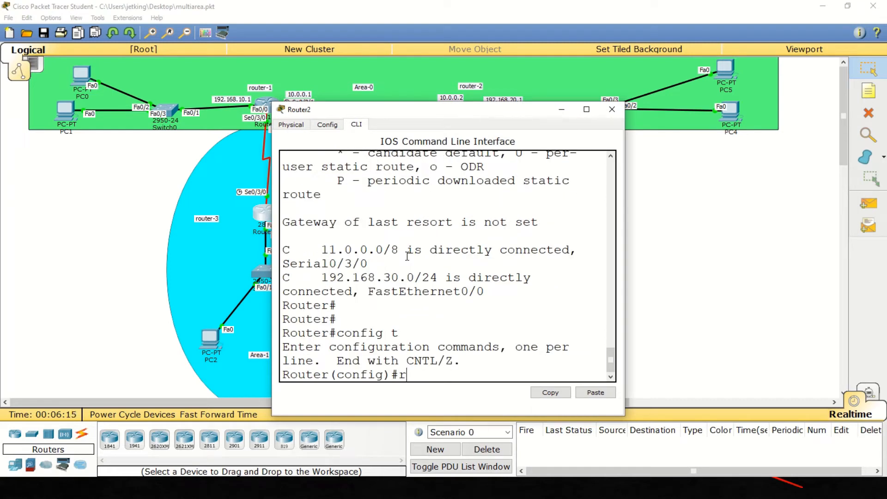
key("Tab")
type("os")
key("Tab")
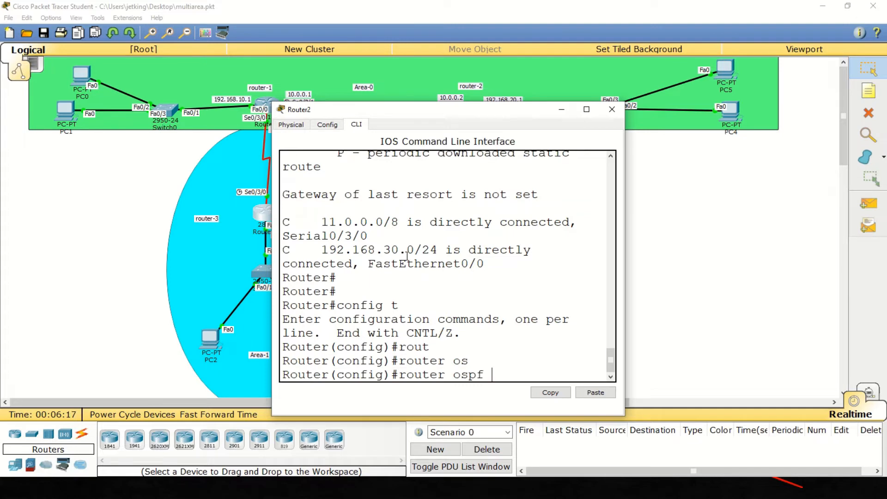
type("11")
key("Return")
Step: Advertise network 11.0.0.0 with wildcard mask 0.255.255.255 in area 1 on Router2
type("net")
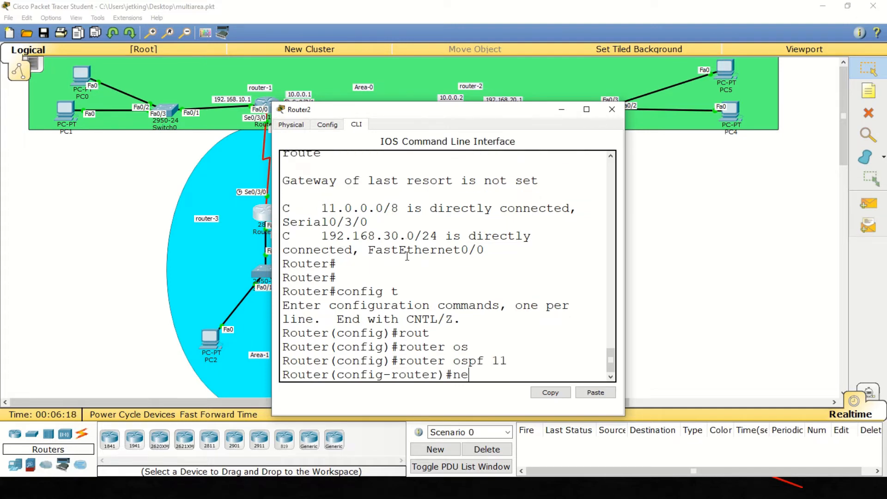
key("Tab")
type("11.0.0.0")
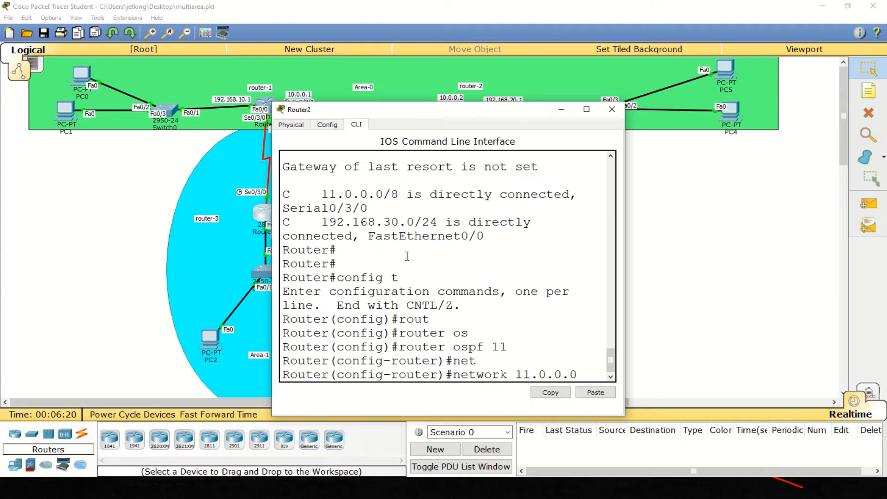
type(" 0.255.255.")
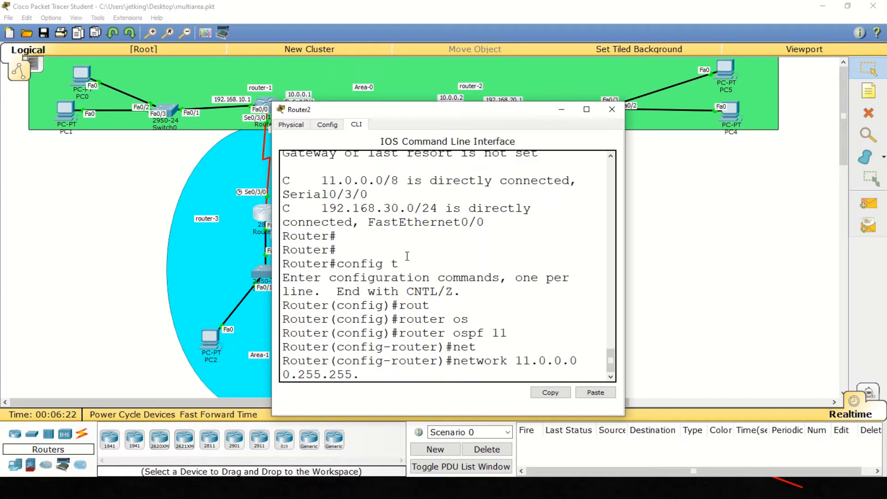
type("255 are")
key("Tab")
type("1")
key("Return")
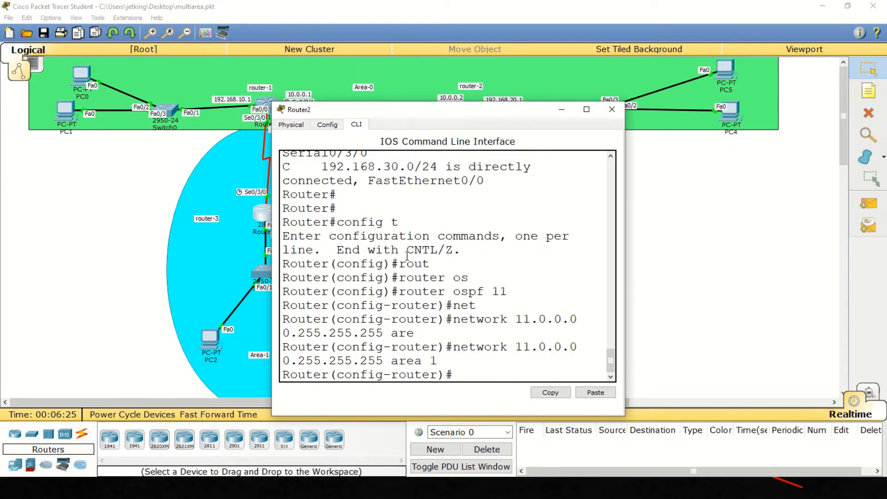
Step: Advertise network 192.168.30.0 with wildcard mask 0.0.0.255 in area 1 on Router2 and close its window
type("net")
key("Tab")
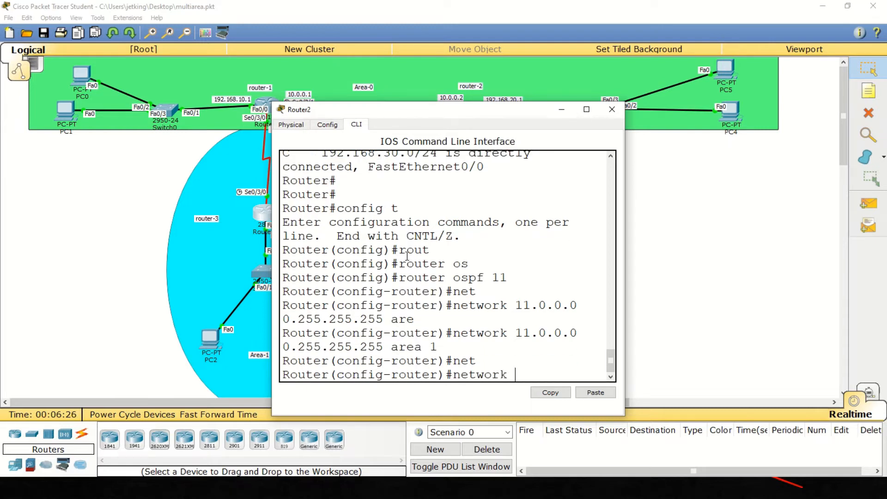
type("192.168.30.0")
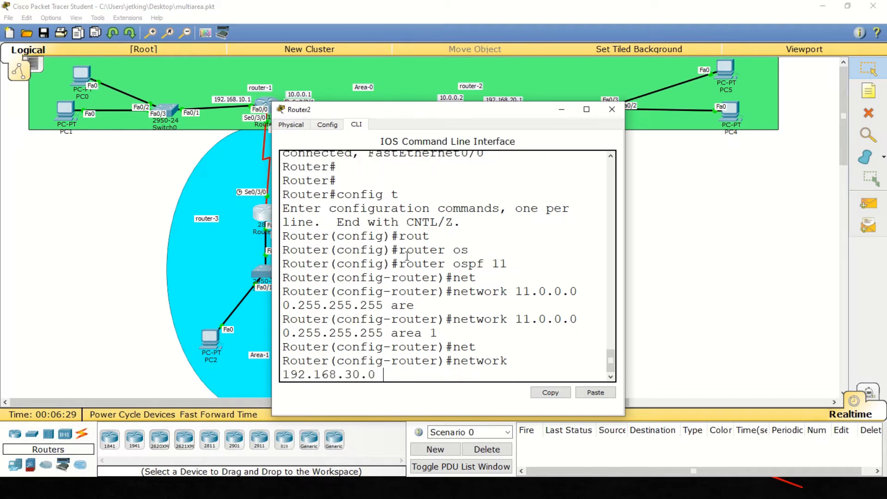
type(" 0.0.0.255 are")
key("Tab")
type("1")
key("Return")
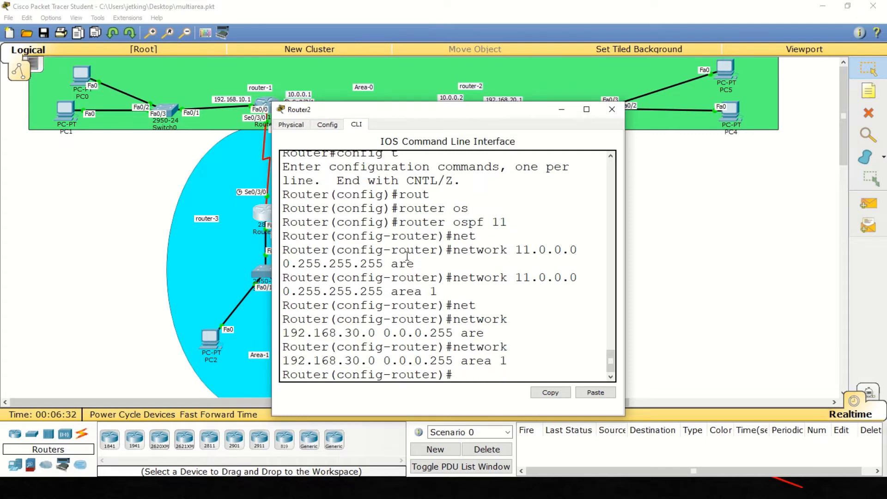
left_click(611, 110)
Step: Enter global configuration mode on Router3 and start OSPF process 11
left_click(471, 213)
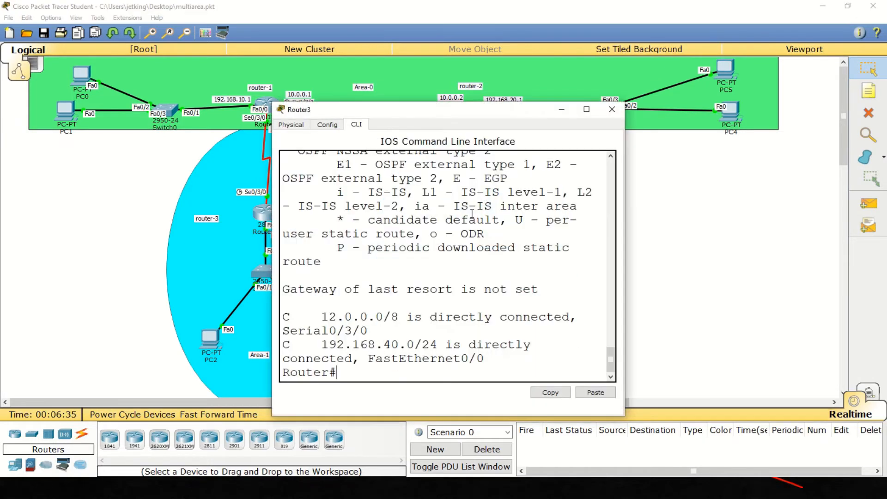
type("config t")
key("Return")
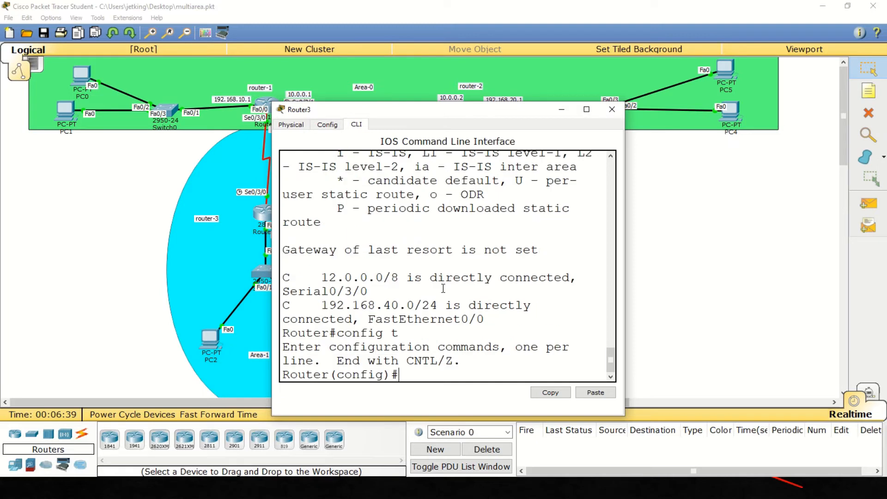
type("rotu")
key("Tab")
key("BackSpace")
key("BackSpace")
type("ut")
key("Tab")
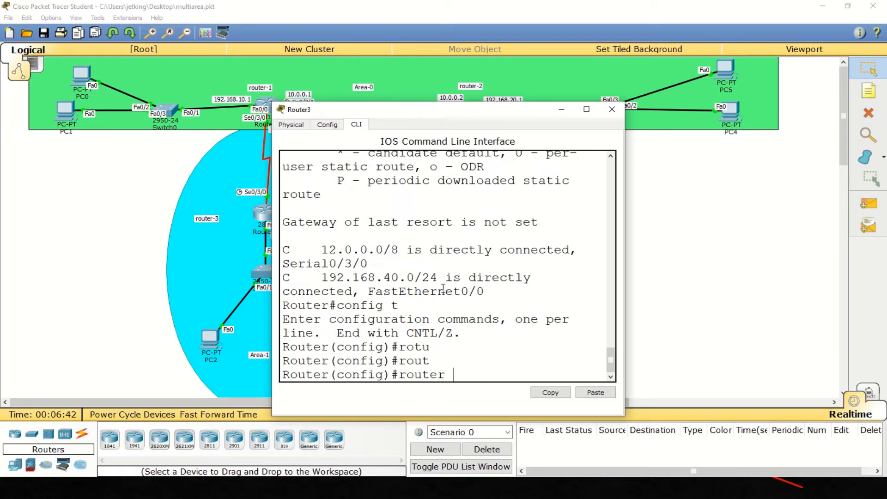
type("os")
key("Tab")
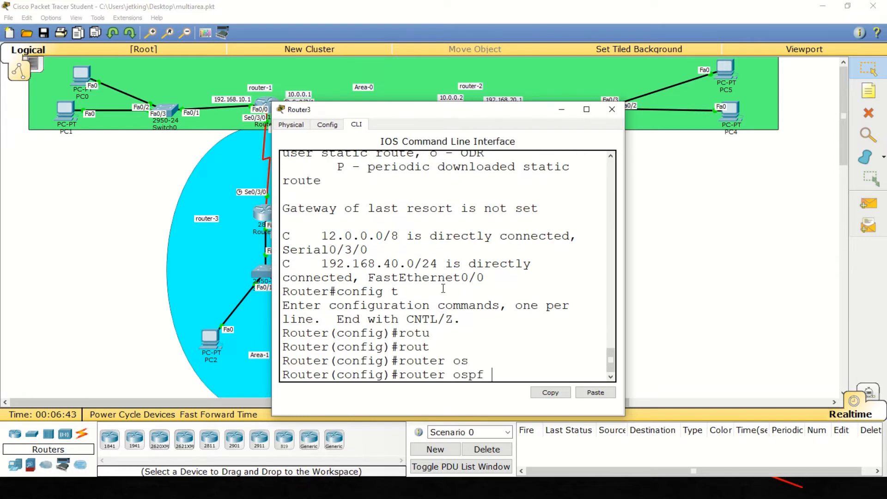
type("11")
key("Return")
Step: Advertise network 12.0.0.0 with wildcard mask 0.255.255.255 in area 2 on Router3
type("ne")
key("Tab")
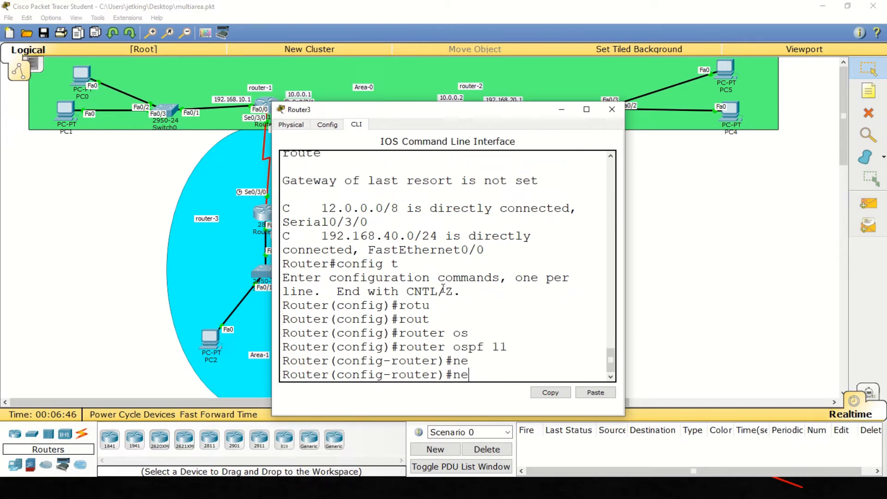
type("t")
key("Tab")
type("12.0")
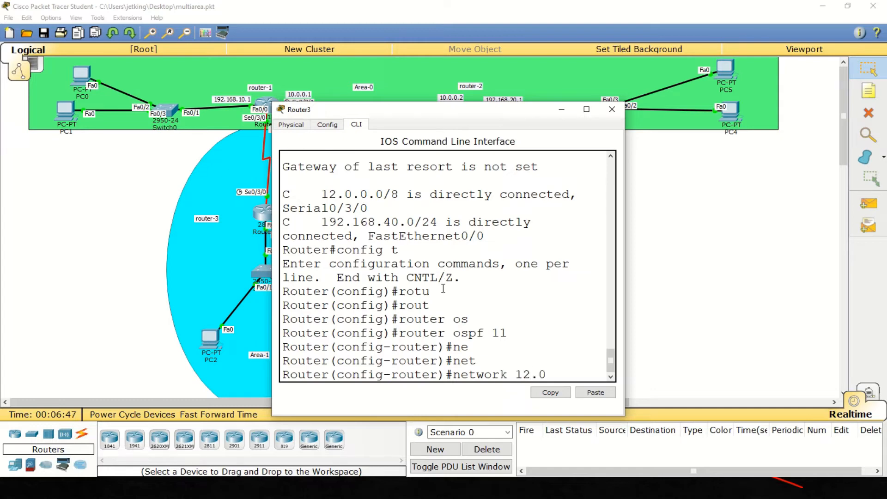
type(".0.0 0.2")
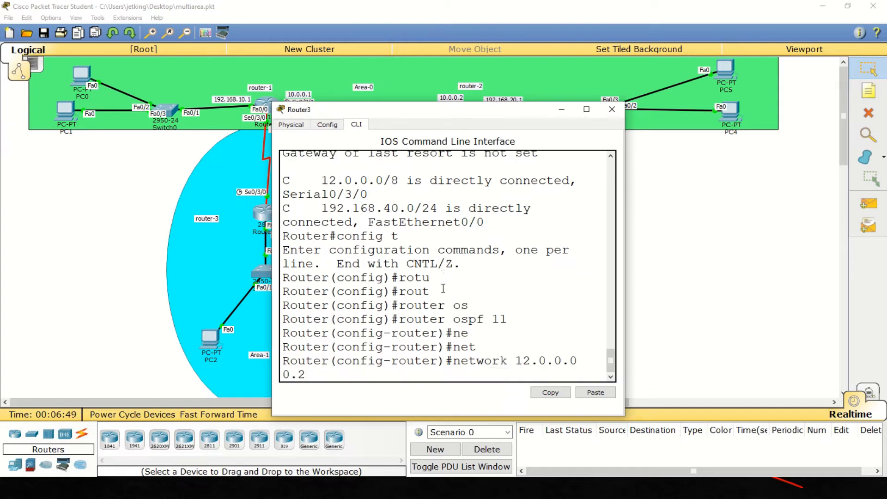
type("55.255.255 are")
key("Tab")
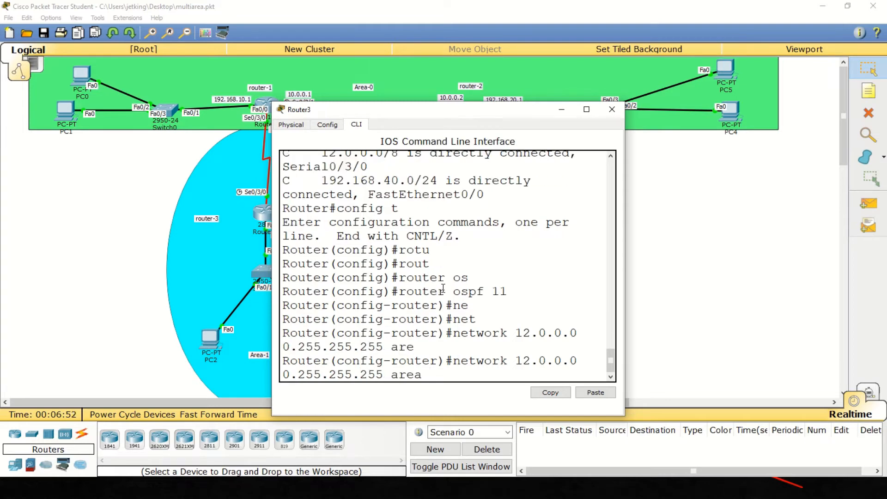
type("2")
key("Return")
type("ne")
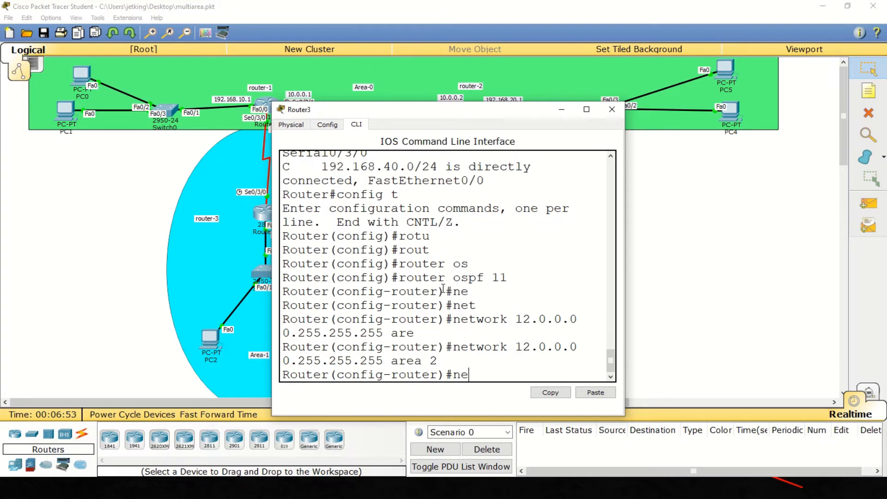
type("t")
key("Tab")
type("192.168.")
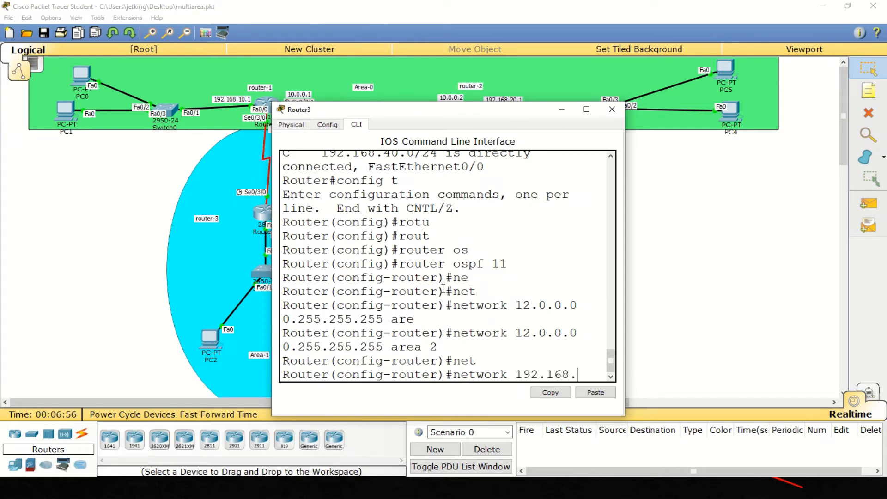
type("40.0")
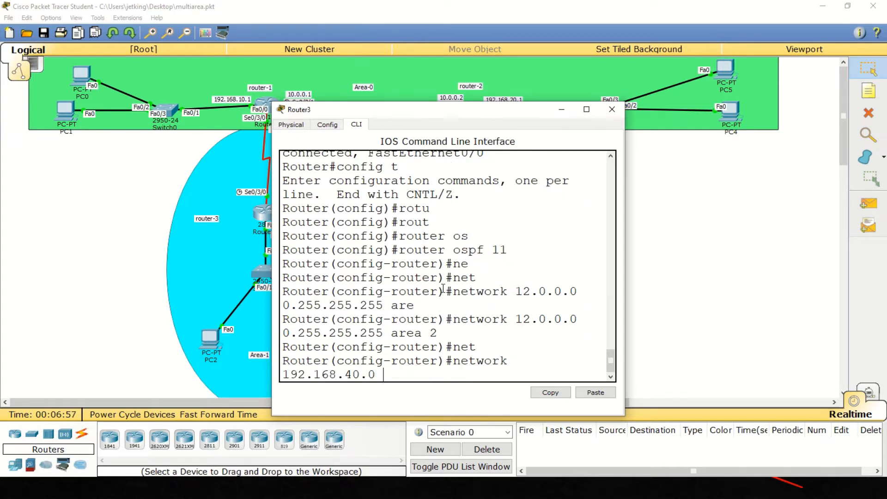
type(" 0.2")
type("55..2")
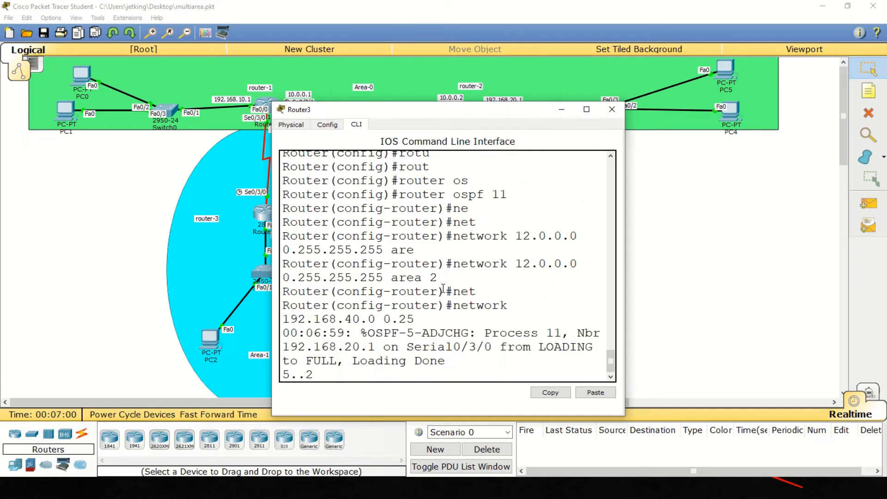
key("BackSpace")
key("BackSpace")
type("255.255")
key("BackSpace")
key("BackSpace")
key("BackSpace")
key("BackSpace")
key("BackSpace")
key("BackSpace")
key("BackSpace")
key("BackSpace")
key("BackSpace")
key("BackSpace")
key("BackSpace")
key("BackSpace")
key("BackSpace")
key("BackSpace")
key("BackSpace")
key("BackSpace")
key("BackSpace")
key("BackSpace")
key("BackSpace")
key("BackSpace")
key("BackSpace")
key("BackSpace")
key("BackSpace")
key("BackSpace")
key("BackSpace")
key("BackSpace")
key("BackSpace")
key("BackSpace")
key("BackSpace")
key("BackSpace")
key("BackSpace")
key("BackSpace")
key("BackSpace")
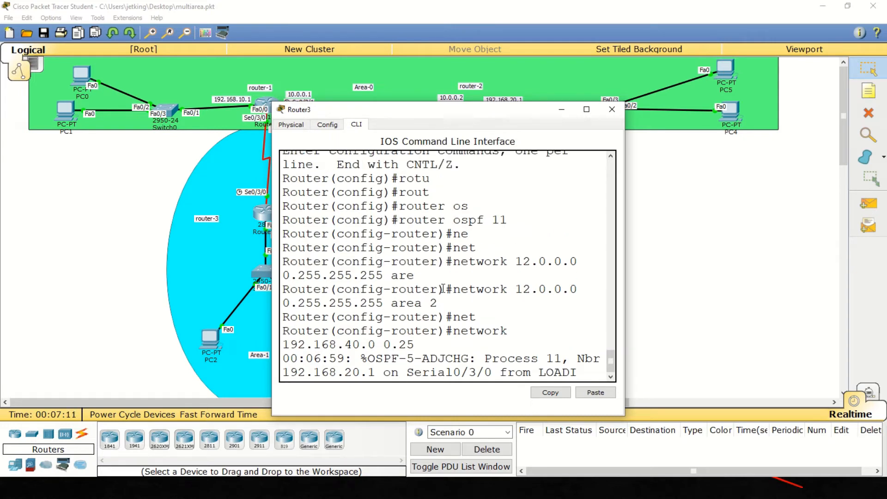
key("Return")
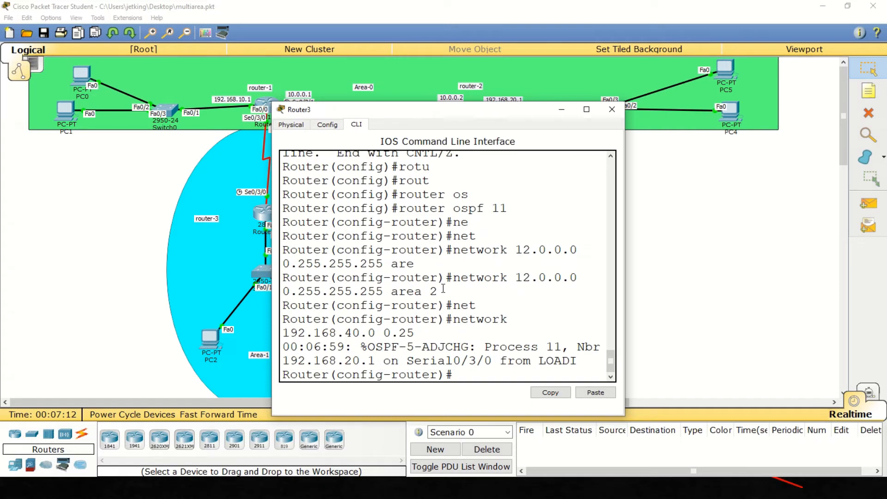
key("Up")
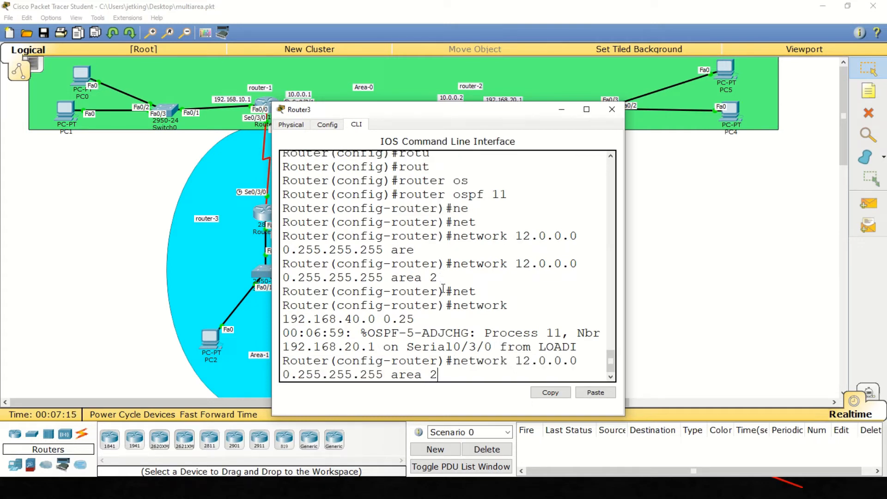
key("Down")
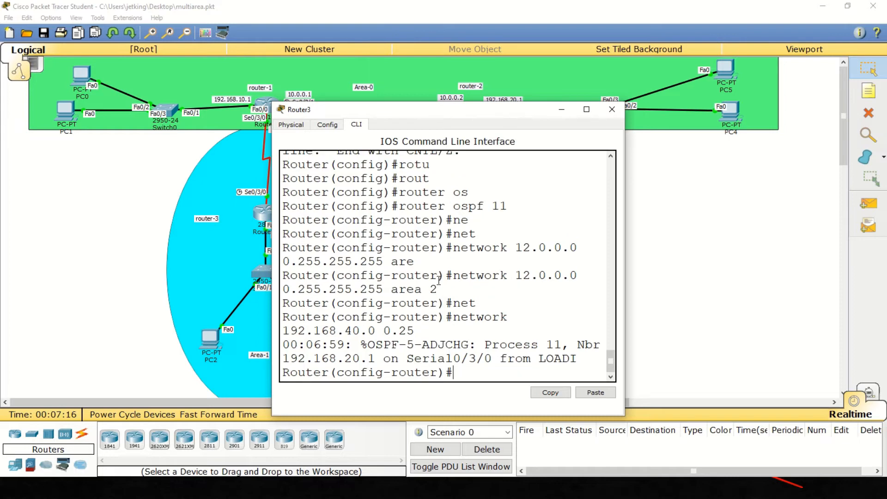
Step: Advertise network 192.168.40.0 with wildcard mask 0.0.0.255 in area 2 on Router3
type("net")
key("Tab")
type("1")
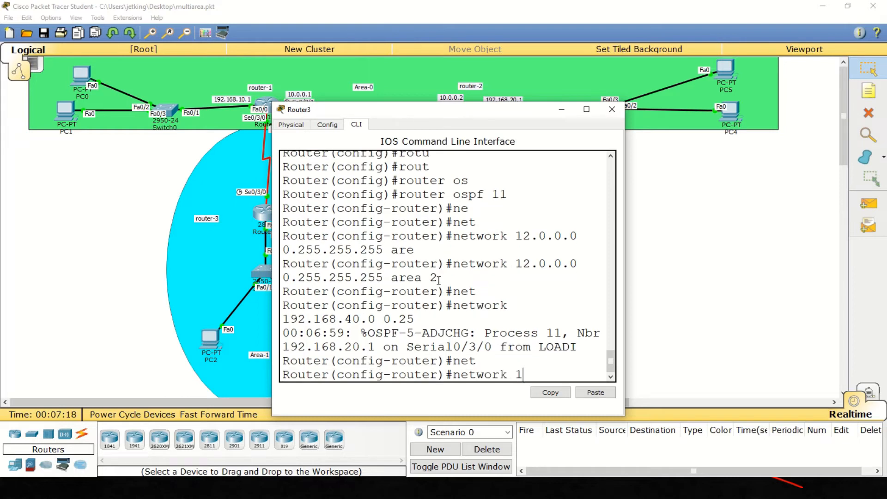
type("92.168.40.0")
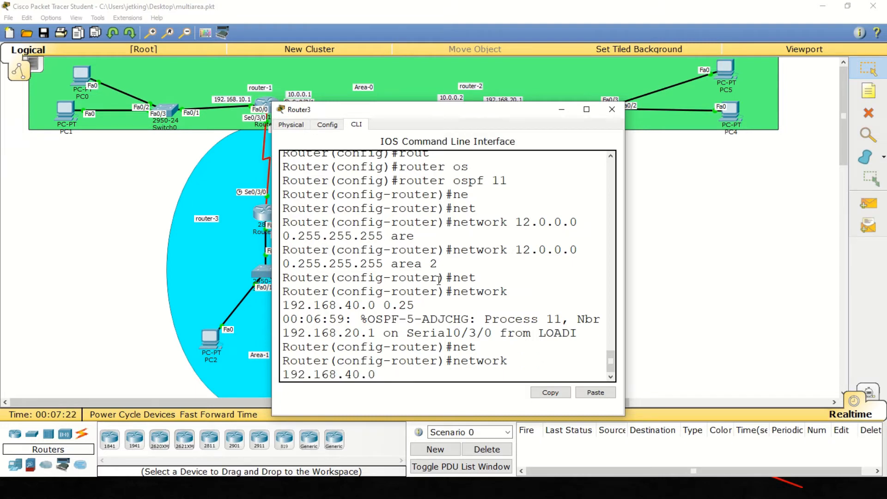
type(" 0.0.0.255 ar")
key("Tab")
type("2")
key("Return")
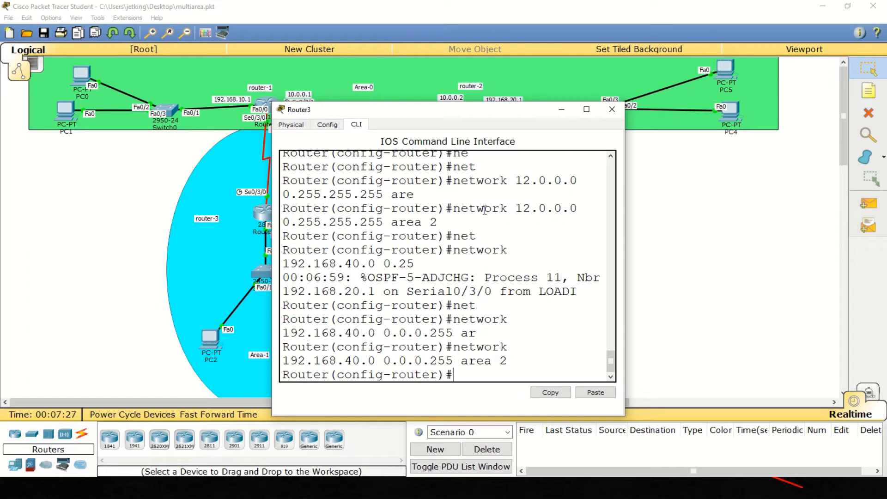
Step: Leave configuration mode on Router3 and examine its IP routing table for the OSPF inter-area routes in a maximized window
key("ctrl+z")
key("Return")
key("Return")
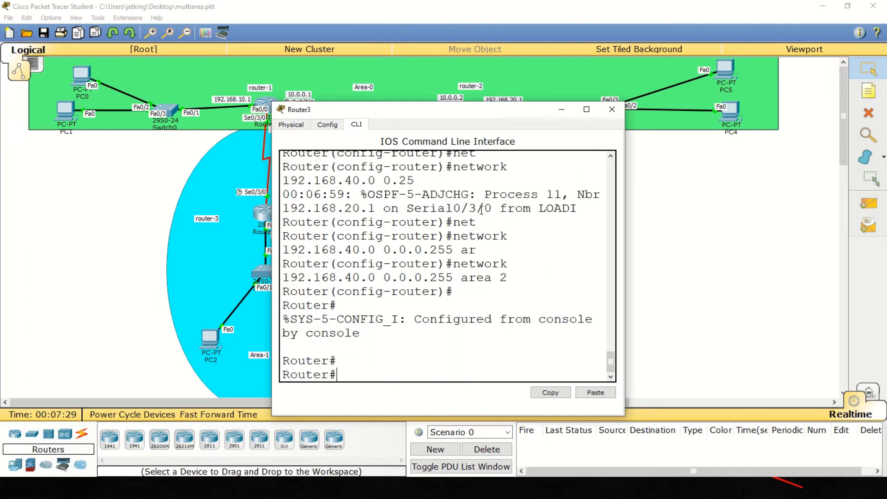
type("show ip route")
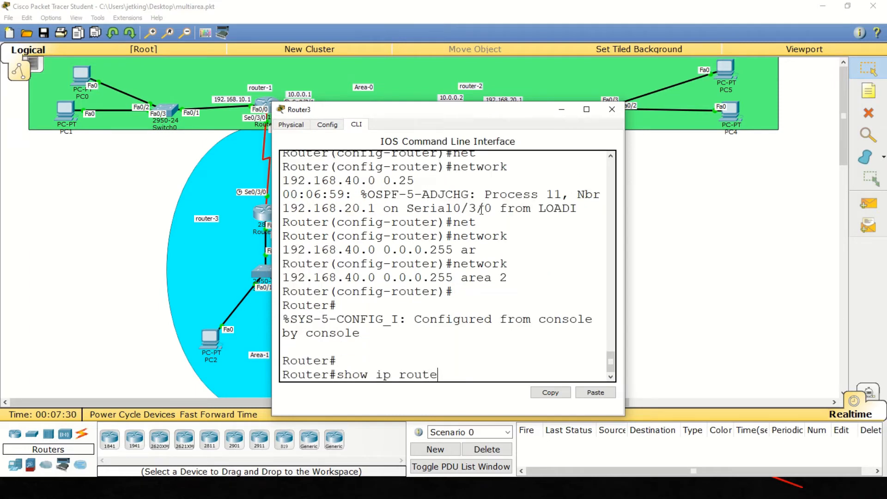
key("Return")
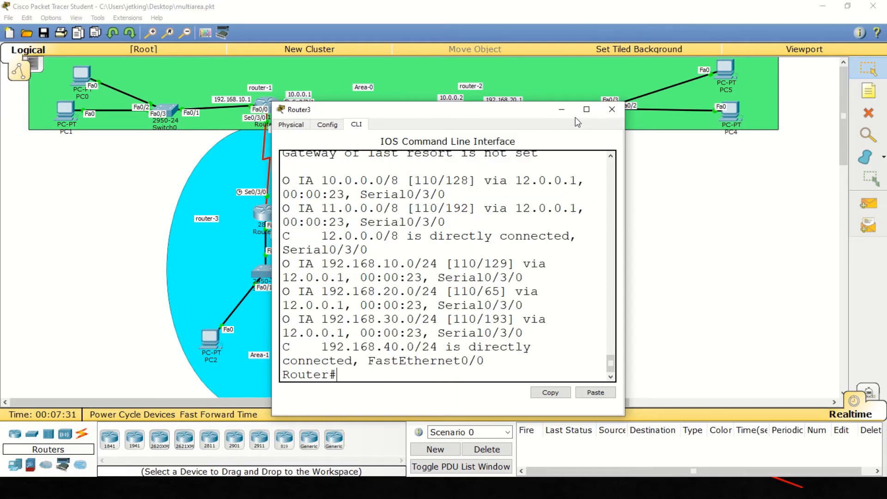
left_click(586, 109)
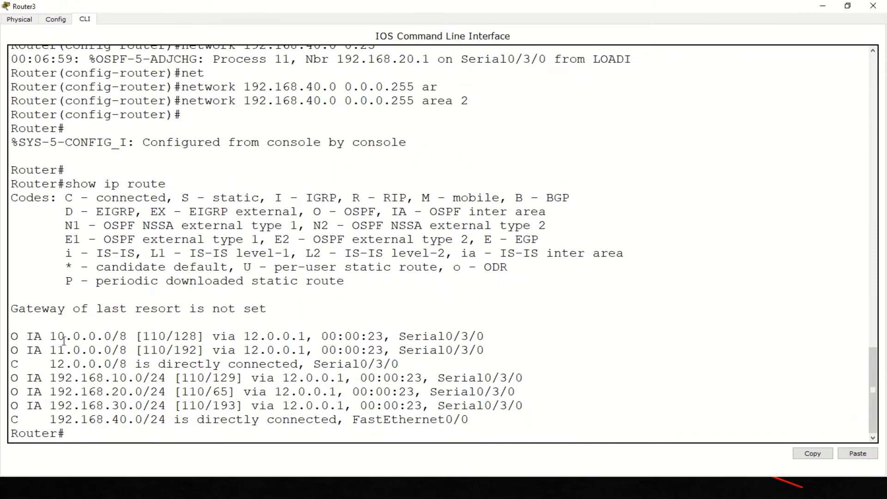
left_click_drag(52, 336, 152, 425)
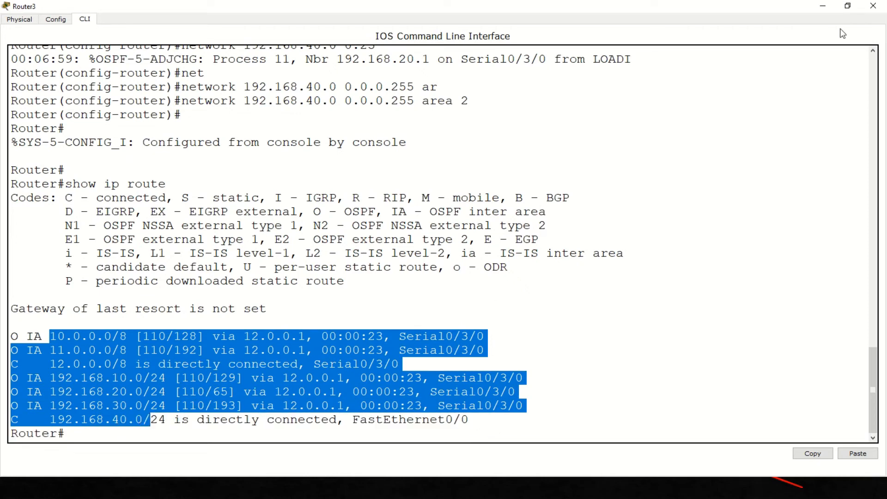
Step: Close Router3's window and open the command prompt on PC2 in Area-1
left_click(875, 6)
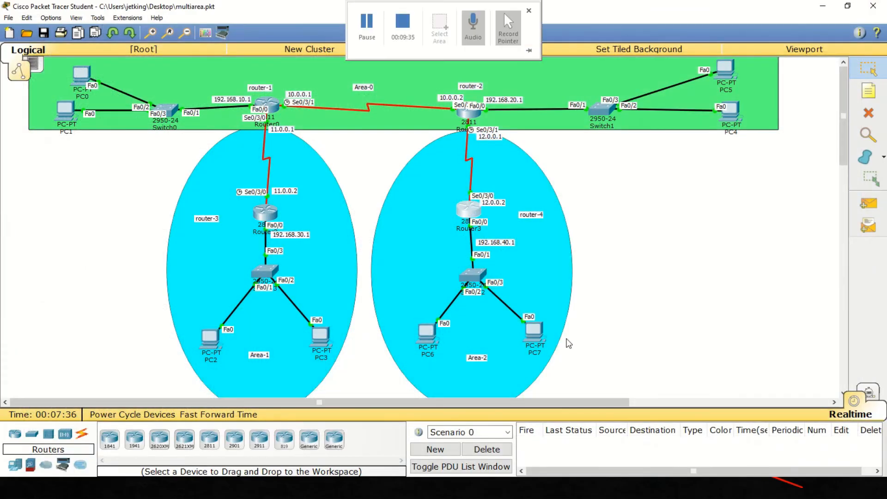
left_click(210, 343)
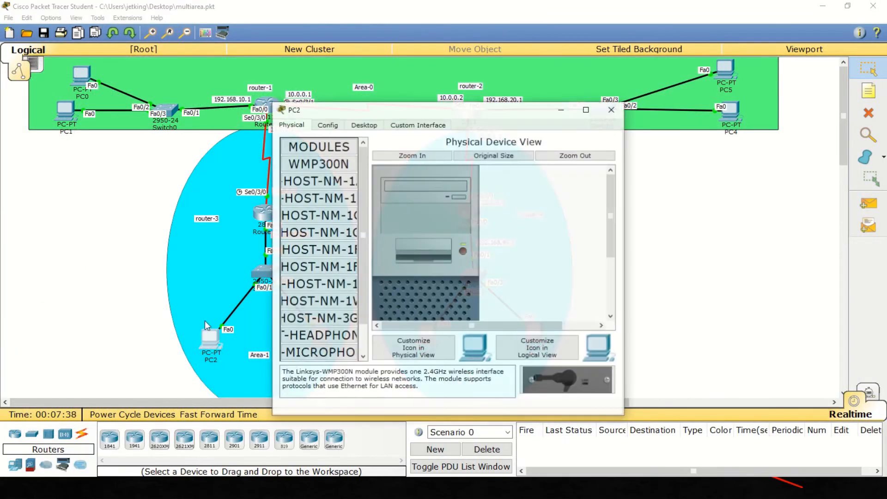
left_click(364, 125)
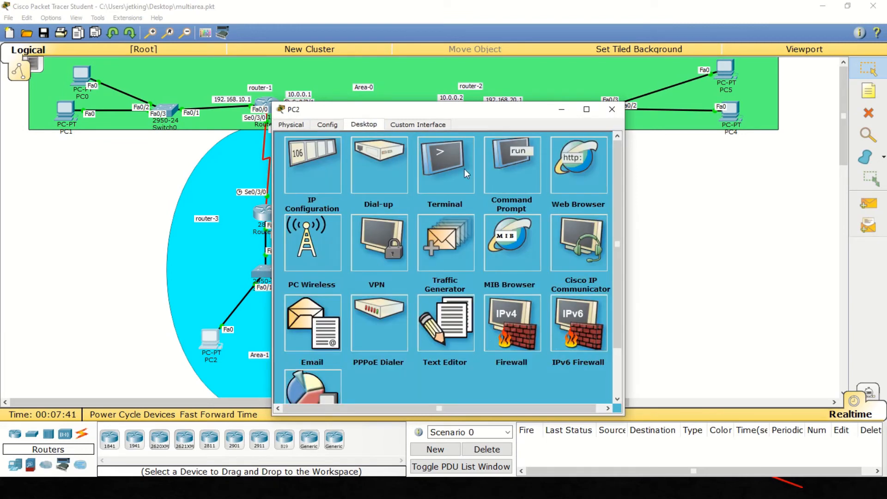
left_click(465, 168)
left_click(473, 153)
left_click(503, 166)
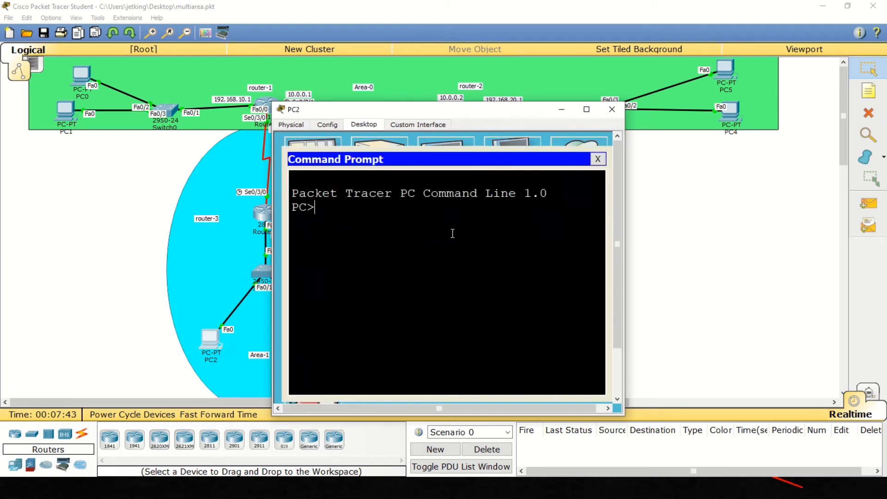
Step: Test connectivity from PC2 to the Area-0 host by pinging 192.168.10.2 and check the replies
type("ping 192.168.10.2")
key("Return")
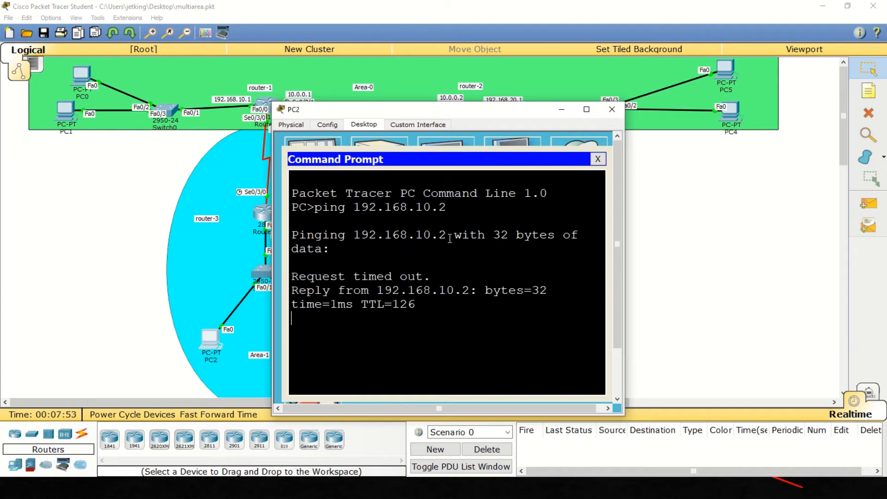
left_click_drag(431, 318, 348, 290)
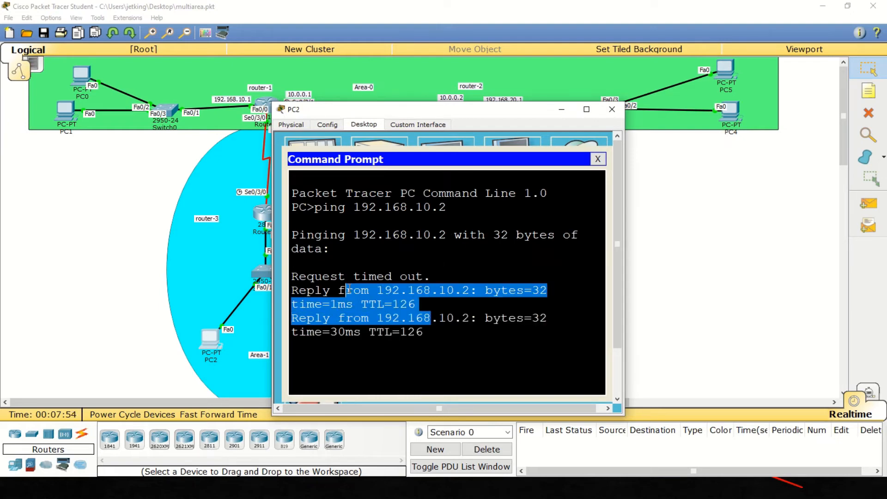
key("Return")
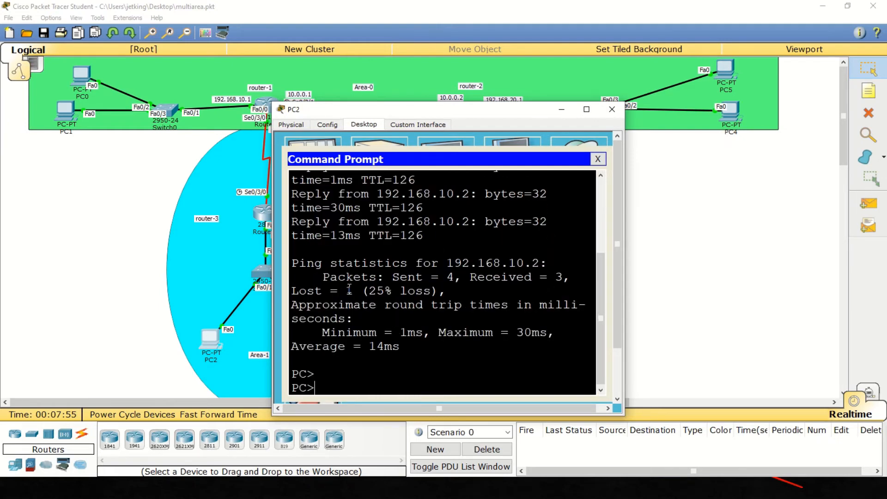
Step: Ping 192.168.20.2 from PC2 to test connectivity to the router-2 LAN
key("Up")
key("Left")
key("Left")
key("Left")
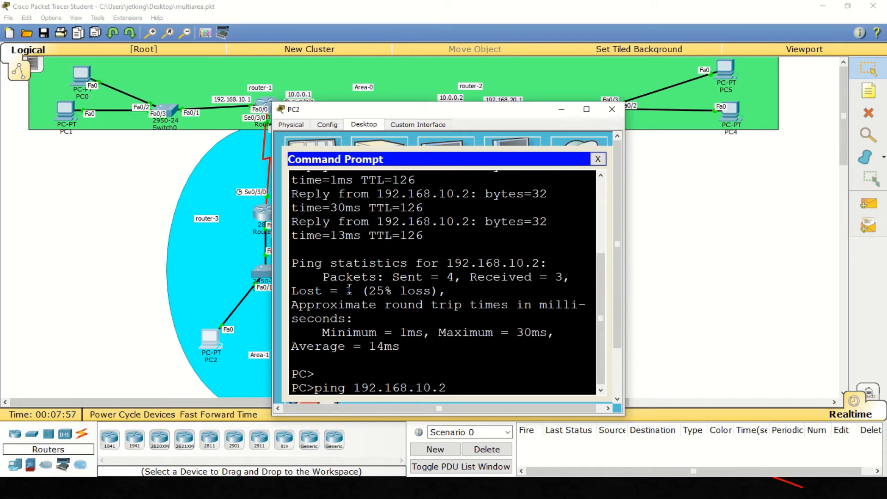
key("BackSpace")
type("2")
key("Return")
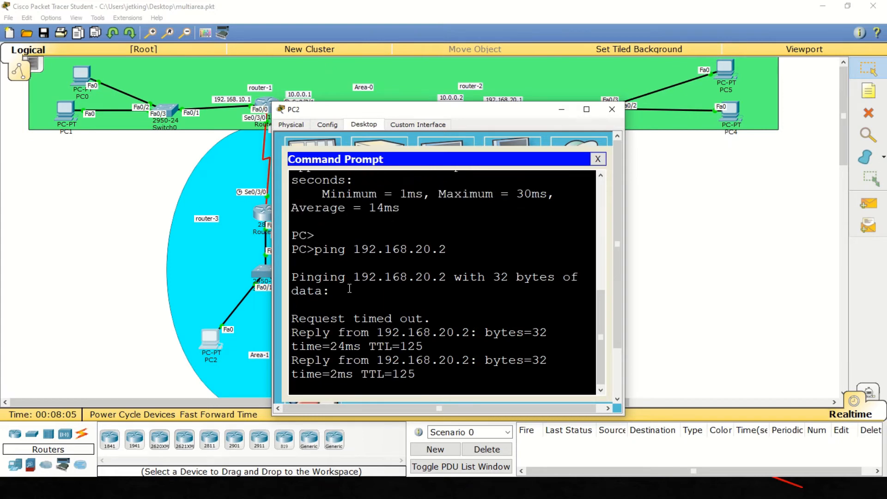
Step: Ping 192.168.40.2 from PC2 to test connectivity to Area-2, and close PC2's window
key("Up")
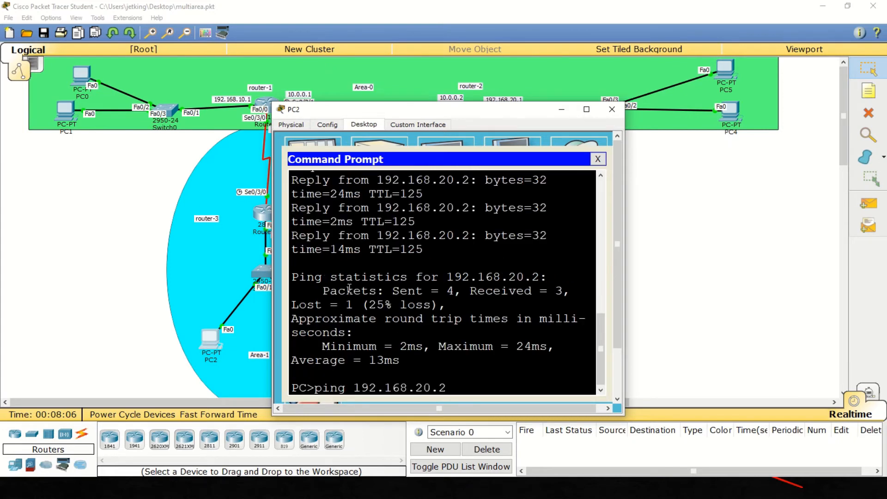
key("Left")
key("Left")
key("BackSpace")
key("BackSpace")
type("40")
key("Return")
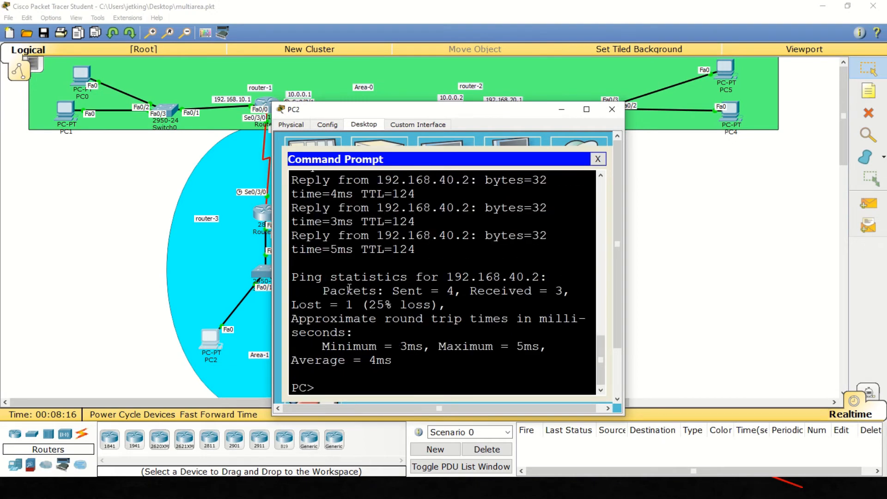
left_click(612, 111)
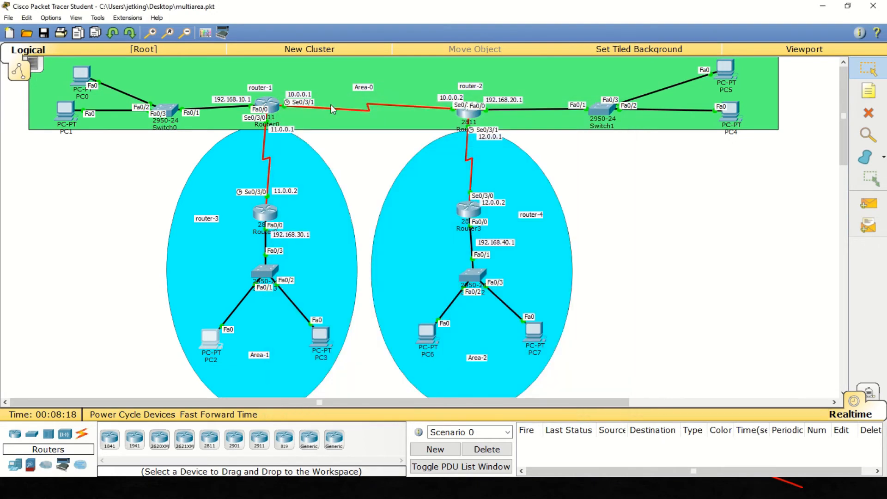
Step: Open the command line of Router0 and leave its OSPF configuration mode for privileged EXEC mode
left_click(273, 103)
key("Return")
key("Return")
key("Return")
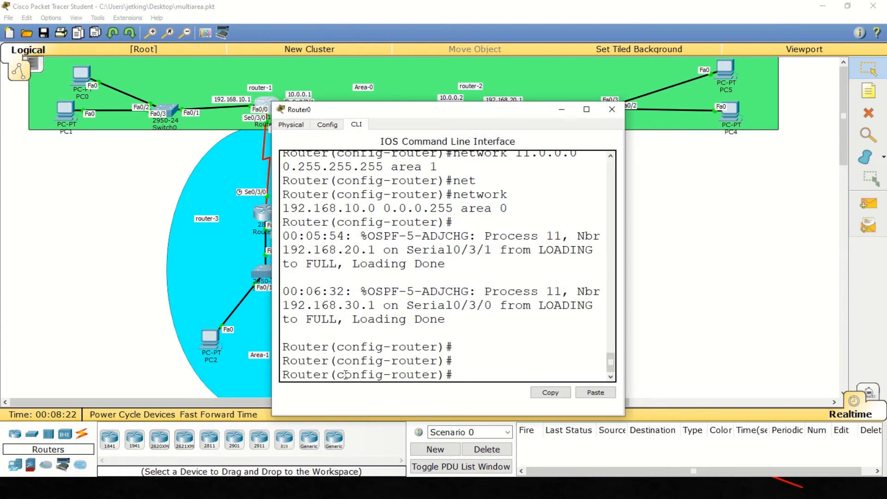
key("ctrl+z")
key("Return")
key("Return")
Step: Display Router0's OSPF neighbors with the show ip ospf neighbor command
type("sho")
key("Tab")
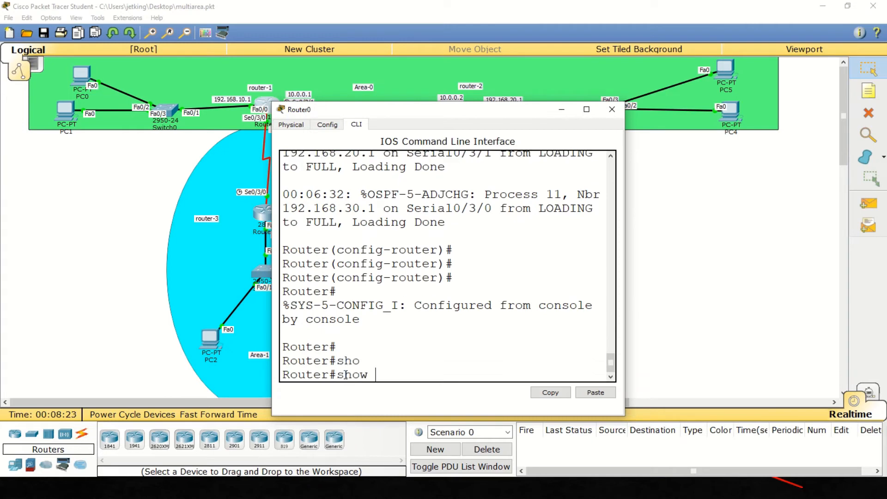
type("ip")
key("Tab")
key("BackSpace")
type("os")
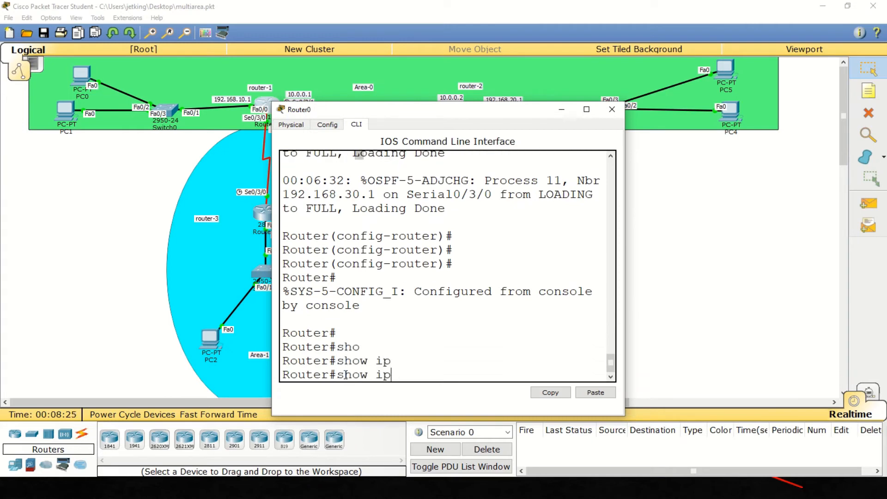
key("Tab")
type("ne")
key("Tab")
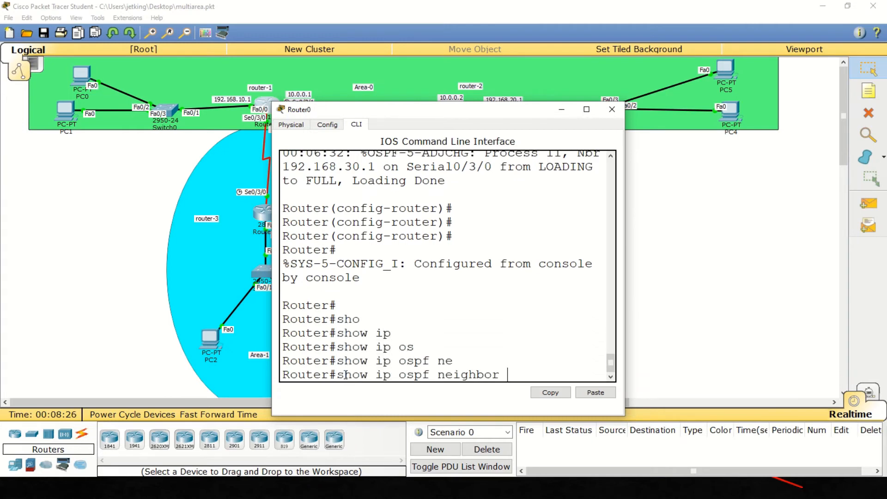
key("Return")
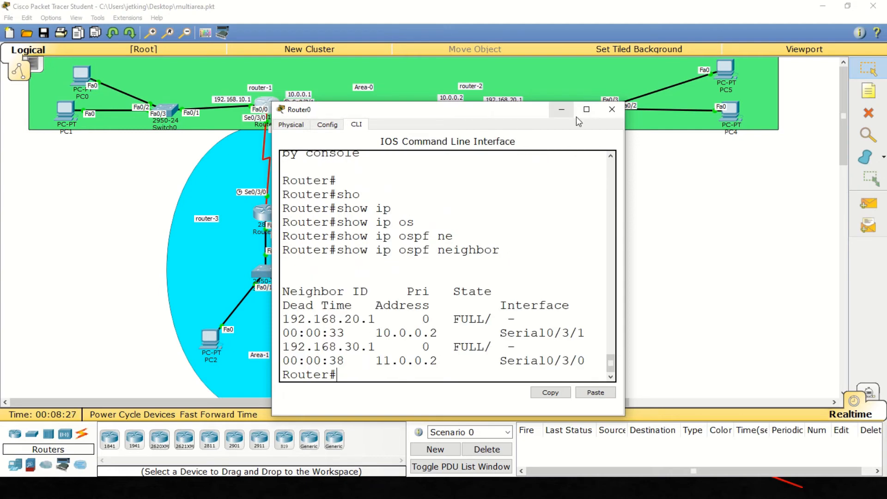
Step: Maximize Router0's window and examine the neighbor IDs, addresses and interfaces in the OSPF neighbor table
left_click(587, 109)
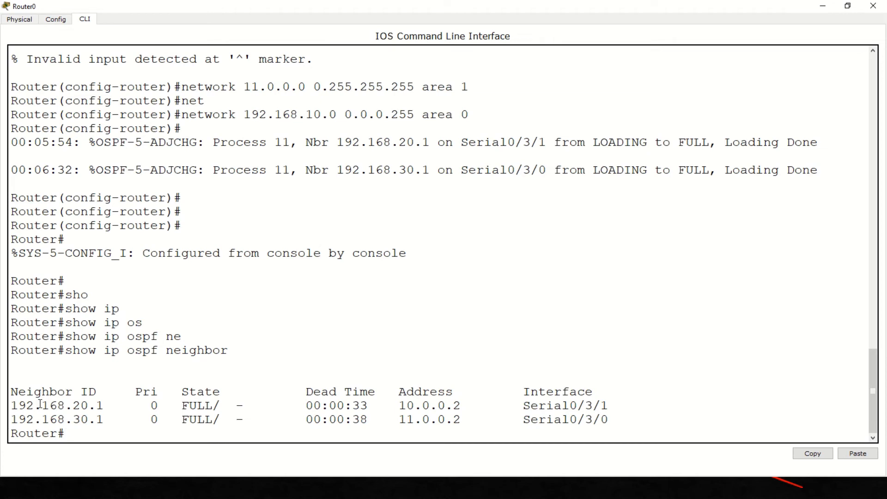
left_click_drag(17, 407, 167, 406)
left_click_drag(65, 419, 121, 420)
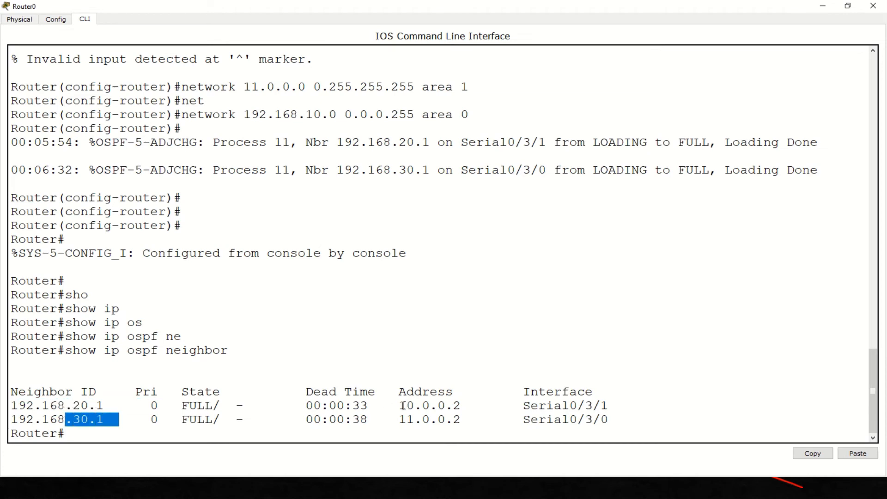
left_click_drag(403, 407, 585, 406)
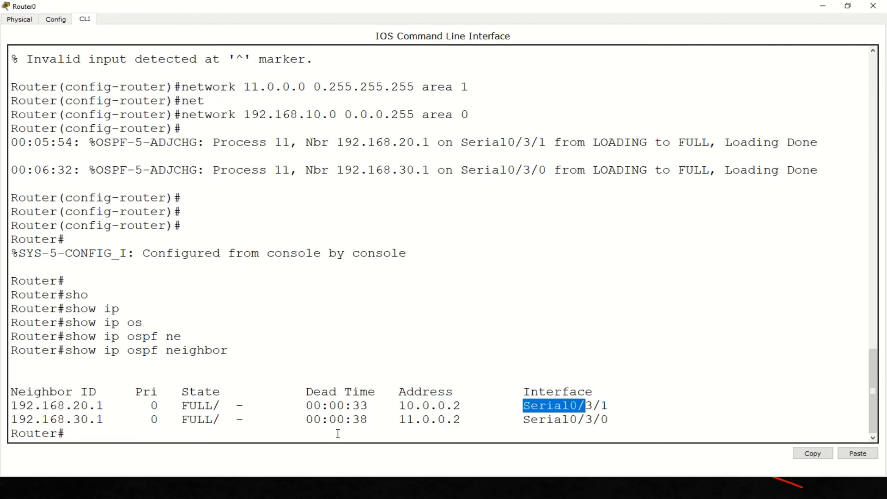
Step: List the available options of the show ip ospf command on Router0
type("show ip")
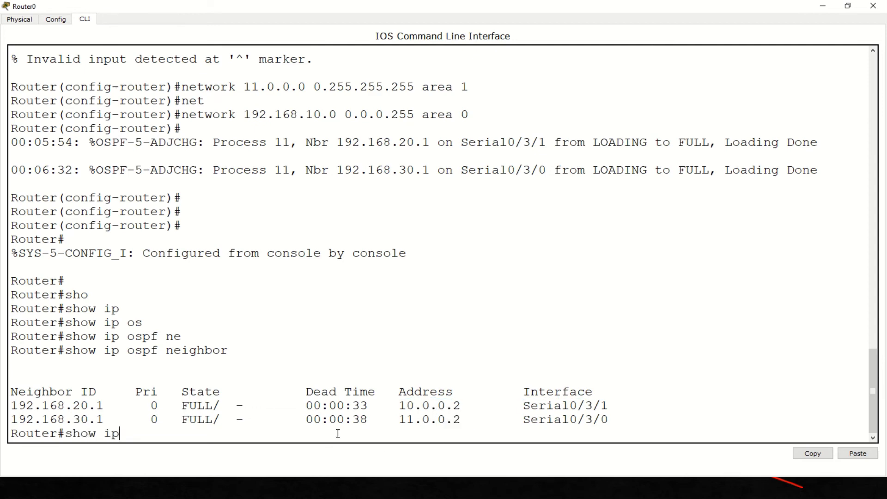
type(" in")
key("Tab")
key("BackSpace")
key("BackSpace")
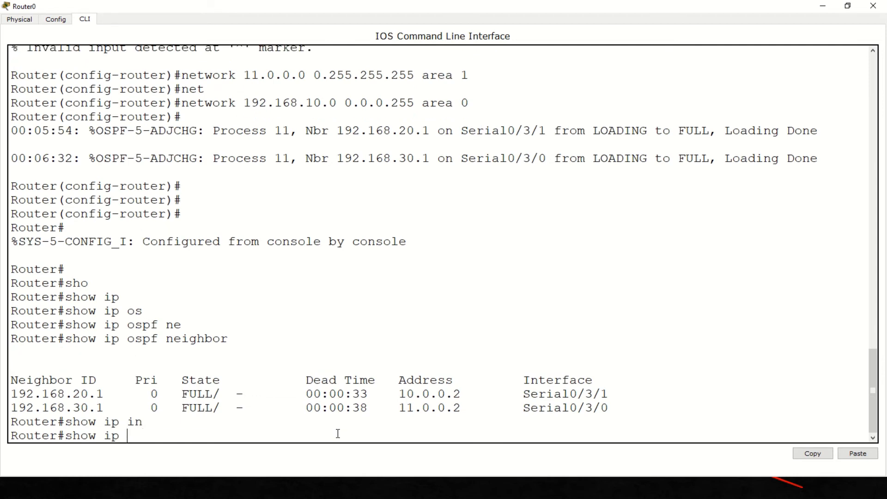
key("BackSpace")
type("s")
key("BackSpace")
type("so")
key("Tab")
key("BackSpace")
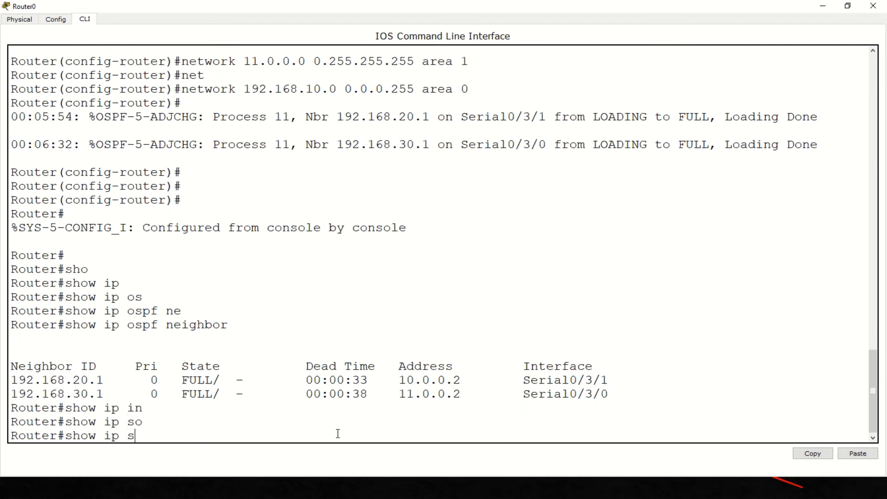
key("BackSpace")
type("os")
key("Tab")
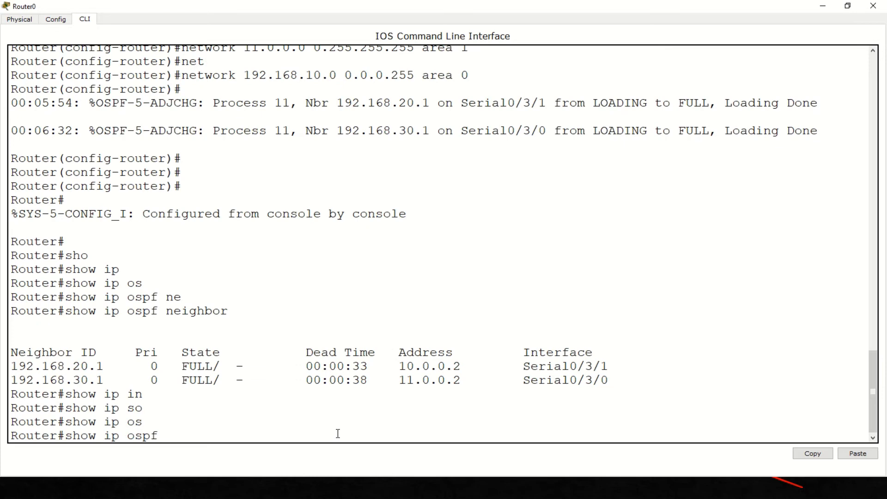
type("?")
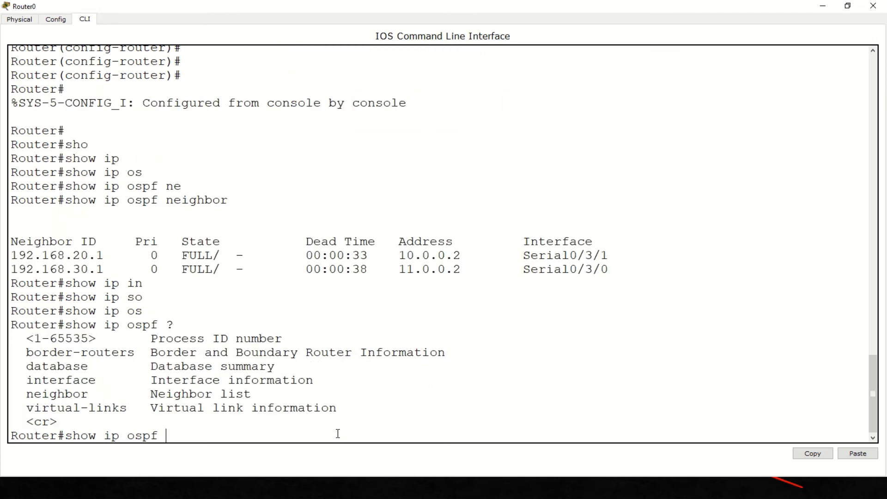
Step: List the options of show ip ospf database and display the database's router link states on Router0
type("dat")
key("Tab")
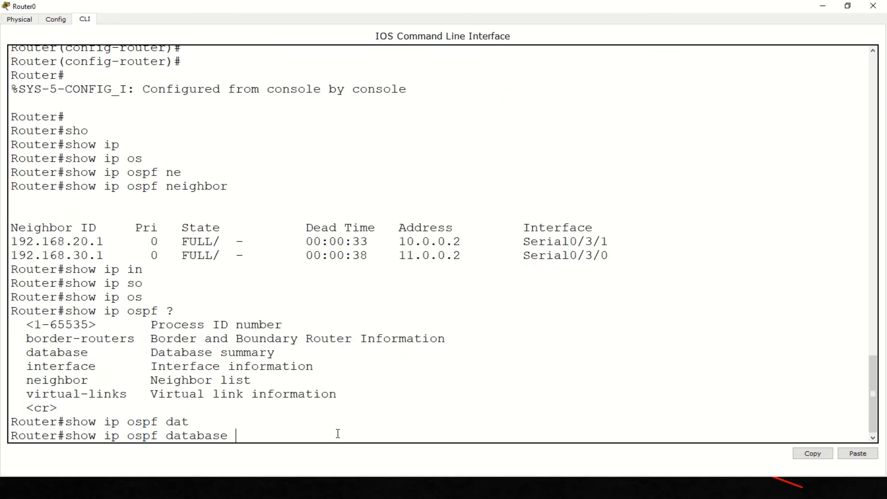
type("?")
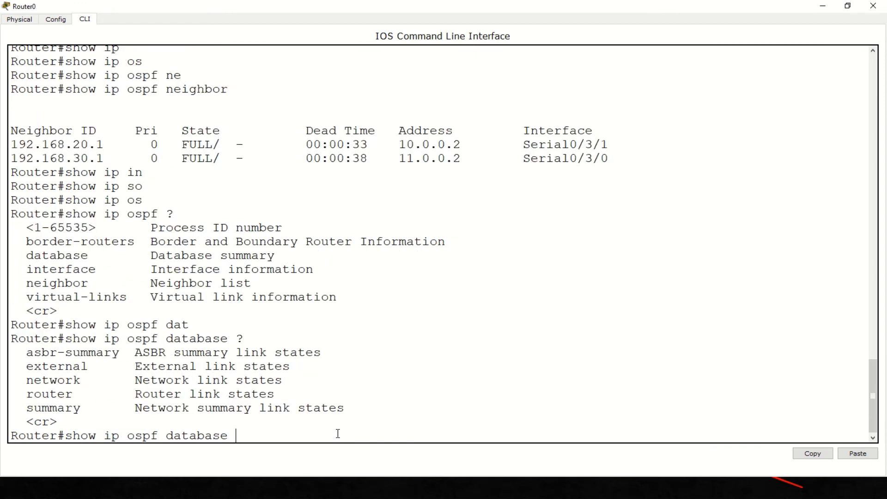
type("rou")
key("Tab")
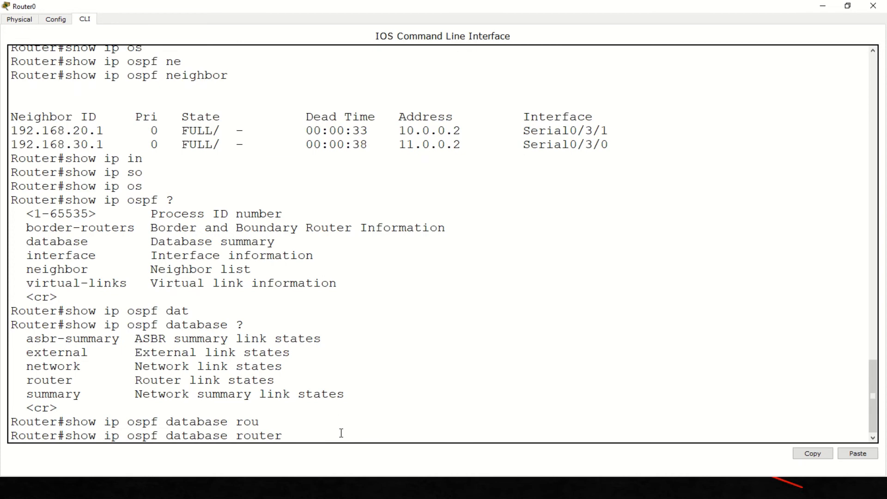
key("Return")
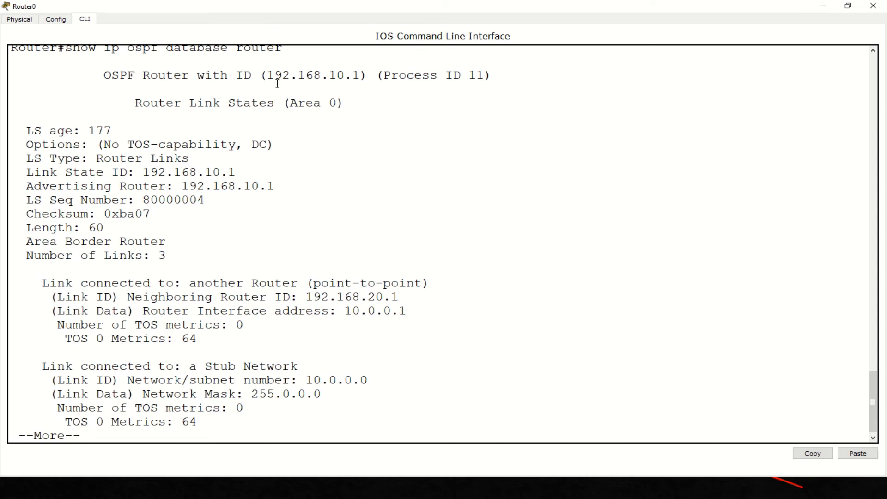
Step: Examine the router ID, area, link state ID, advertising router and border router role in Router0's first Area 0 entry
left_click_drag(268, 74, 400, 74)
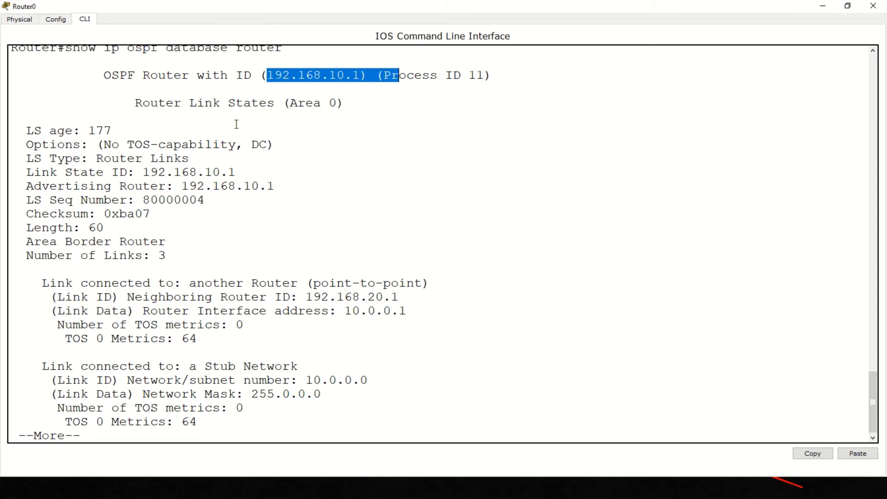
left_click_drag(356, 104, 268, 103)
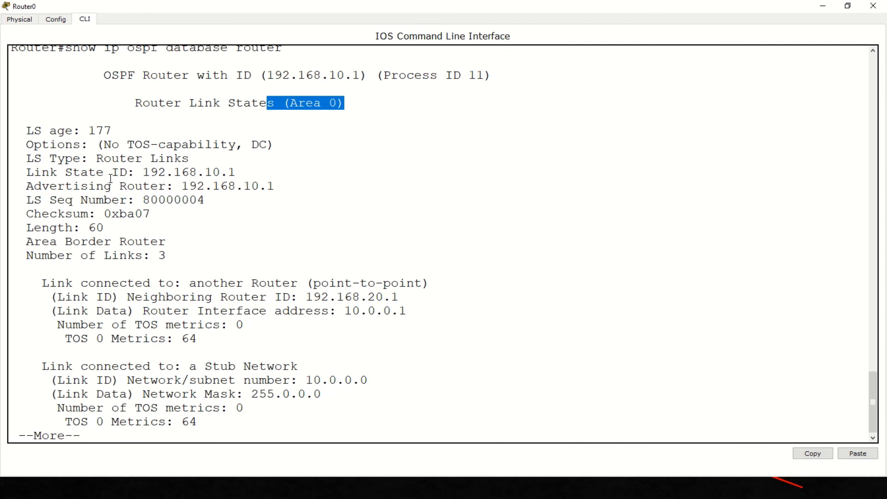
left_click_drag(143, 173, 260, 174)
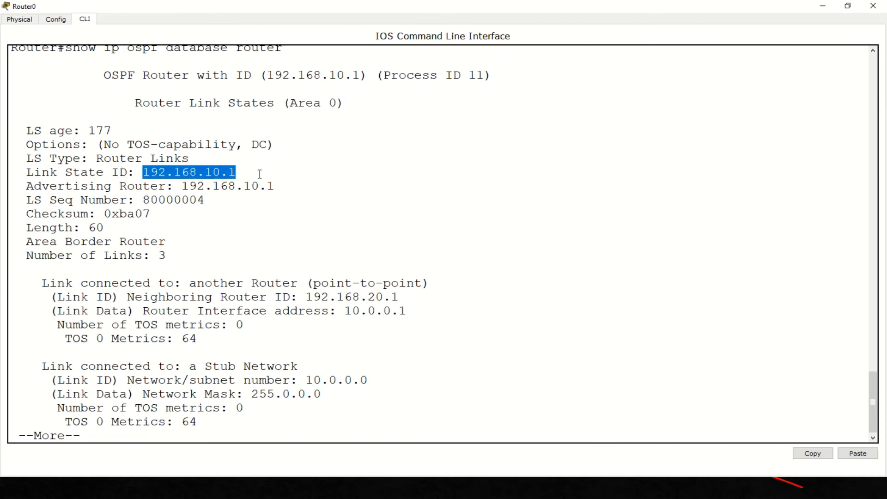
left_click_drag(189, 188, 278, 187)
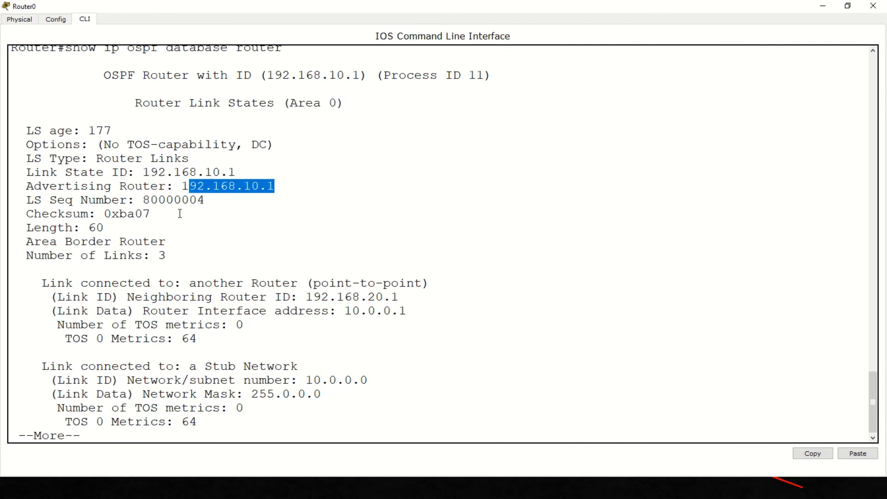
left_click(161, 240)
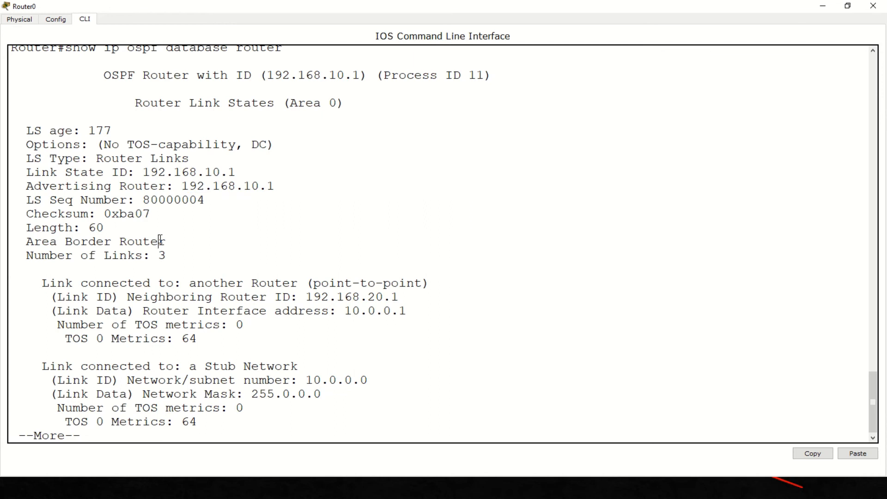
Step: Page through the point-to-point and stub network links of Router0's own Area 0 entry
key("Return")
key("Return")
key("Return")
key("Return")
key("Return")
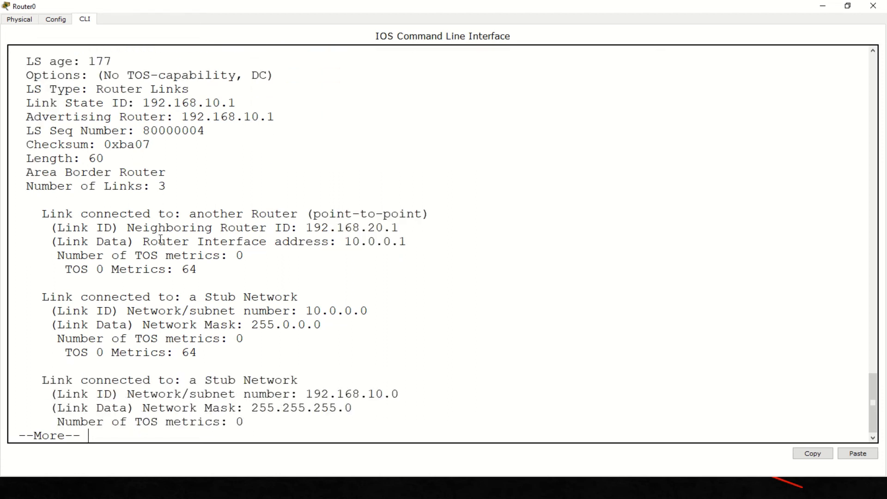
key("Return")
key("Return")
key("Return")
key("Return")
key("Return")
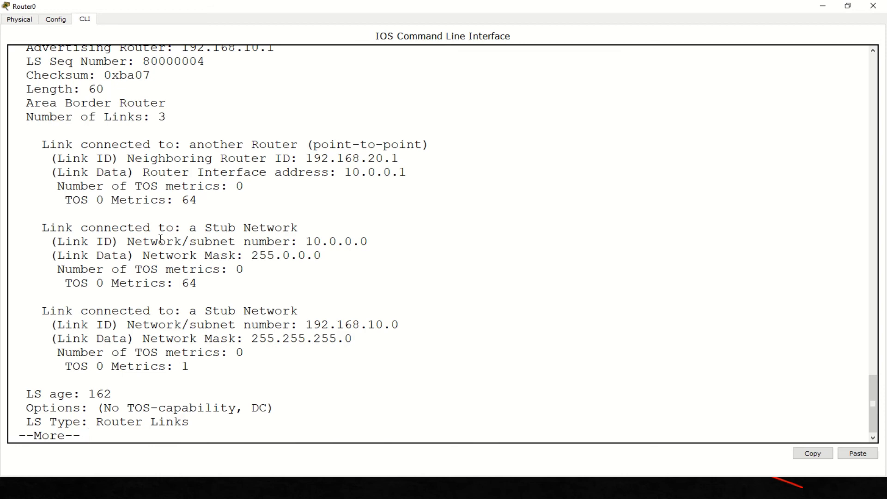
key("Return")
key("Return")
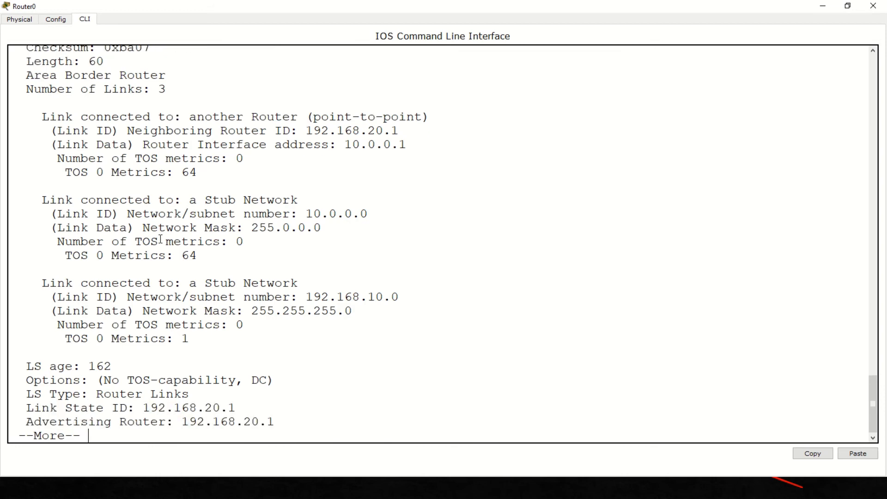
Step: Page through the second Area 0 router entry's links until the Area 1 router link states begin
key("Return")
key("Return")
key("Return")
key("Return")
key("Return")
key("Return")
key("Return")
key("Return")
key("Return")
key("Return")
key("Return")
key("Return")
key("Return")
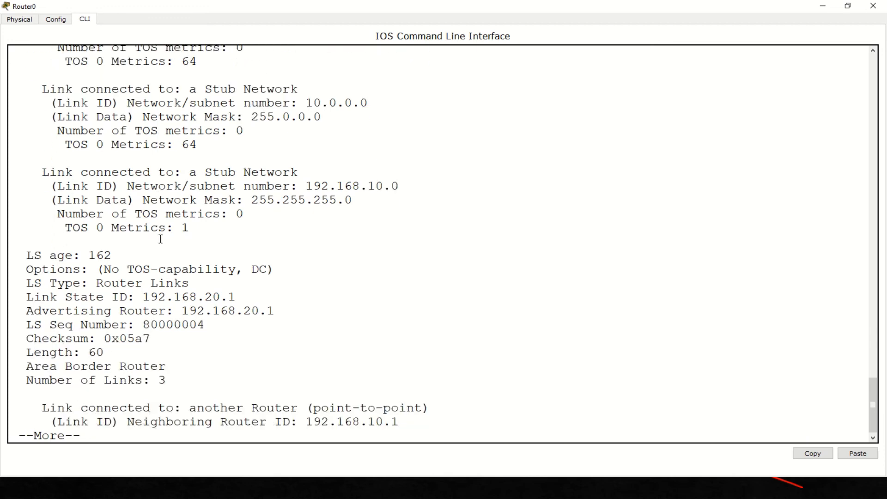
key("Return")
key("Return")
key("Return")
key("Return")
key("Return")
key("Return")
key("Return")
key("Return")
key("Return")
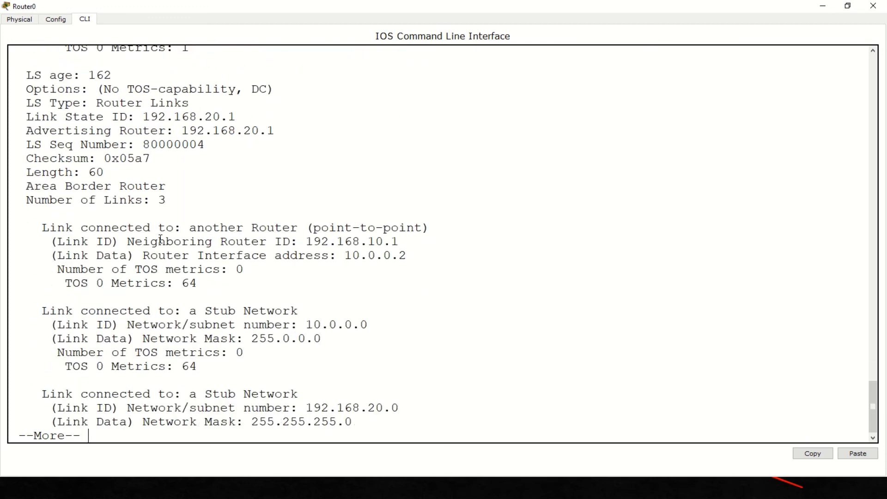
key("Return")
key("Return")
key("Return")
key("Return")
key("Return")
key("Return")
key("Return")
key("Return")
key("Return")
key("Return")
key("Return")
key("Return")
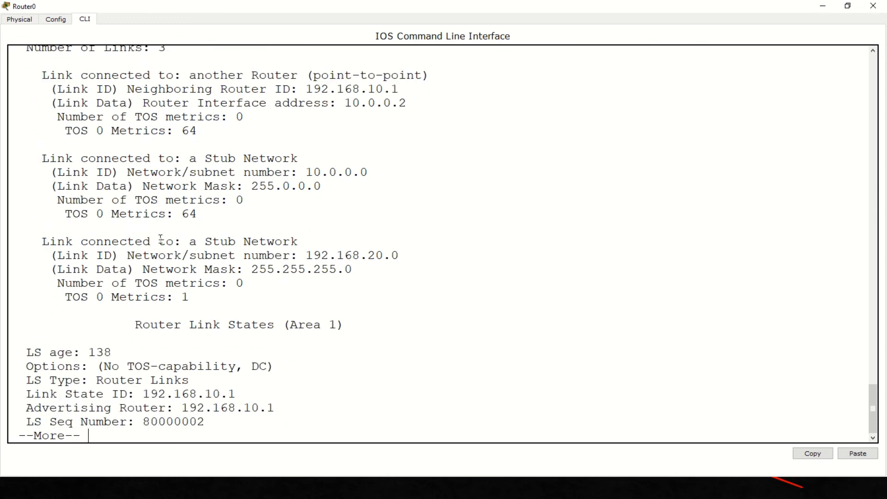
Step: Examine Router0's own Area 1 entry and highlight the neighboring router ID of its point-to-point link
key("Return")
key("Return")
key("Return")
key("Return")
key("Return")
key("Return")
key("Return")
key("Return")
key("Return")
key("Return")
key("Return")
key("Return")
key("Return")
key("Return")
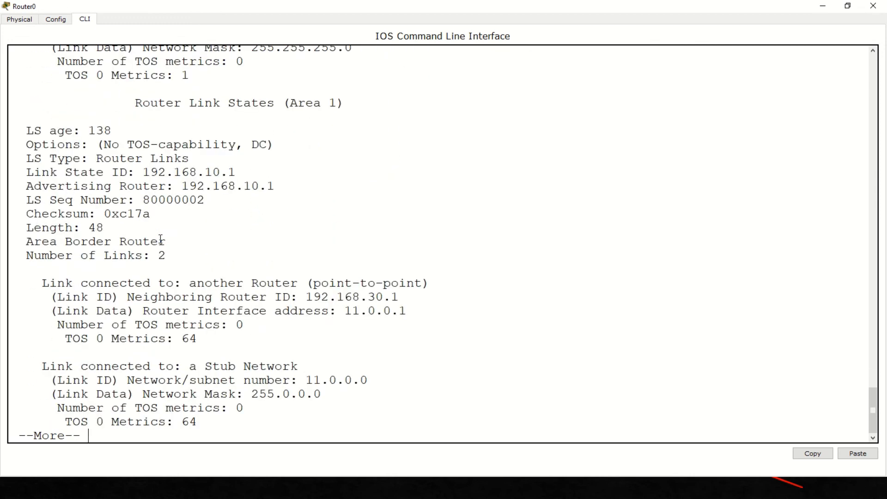
key("Return")
key("Return")
key("Return")
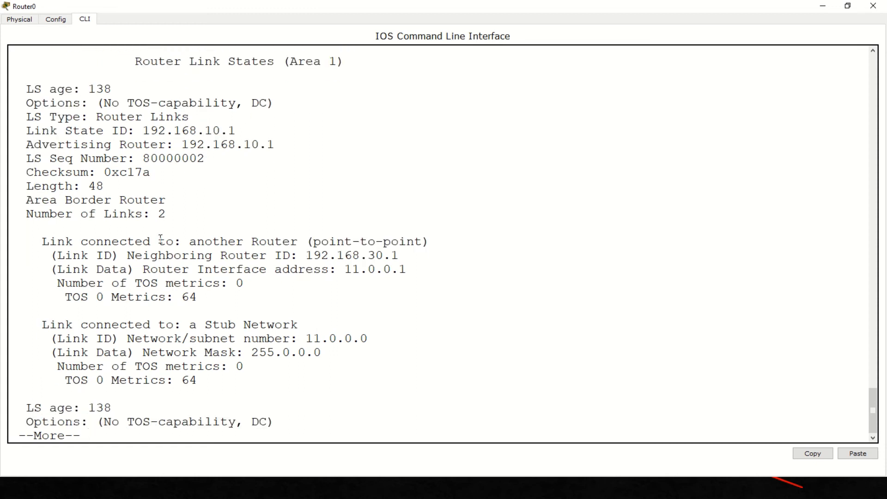
key("Return")
key("Return")
key("Return")
key("Return")
key("Return")
key("Return")
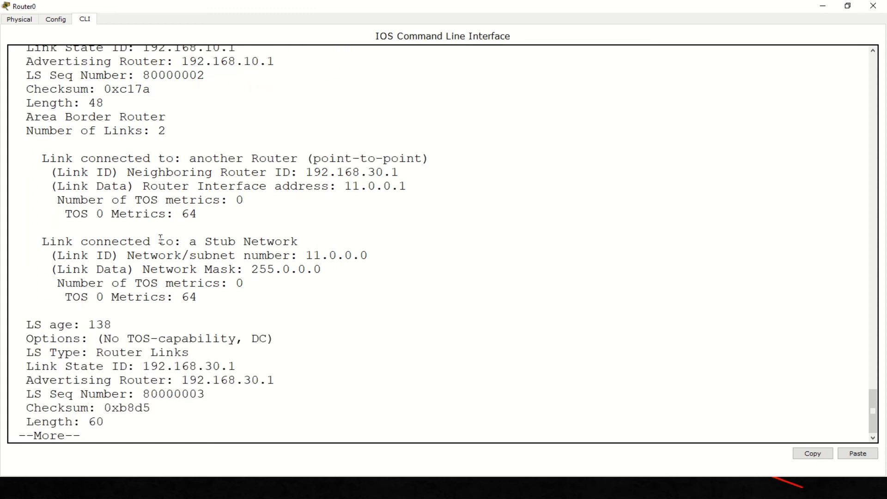
left_click_drag(399, 178, 330, 171)
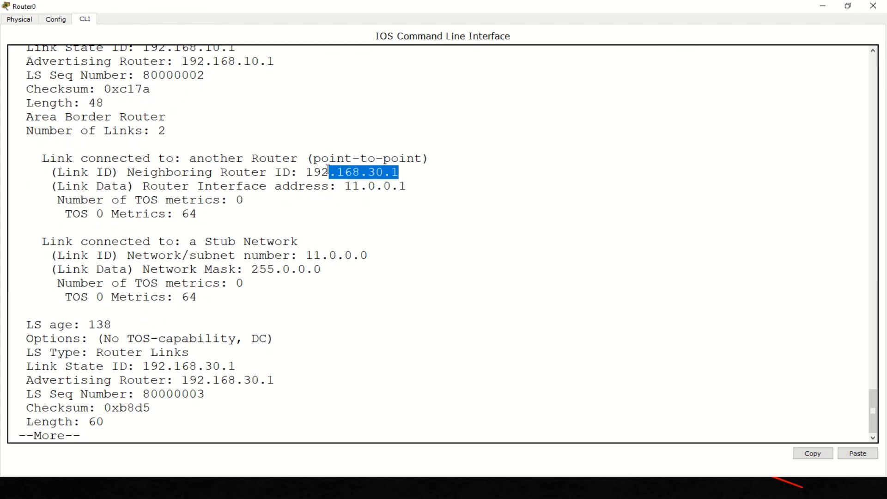
Step: Page through the remaining Area 1 router link states to the end of the output and close Router0's window
key("Return")
key("Return")
key("Return")
key("Return")
key("Return")
key("Return")
key("Return")
key("Return")
key("Return")
key("Return")
key("Return")
key("Return")
key("Return")
key("Return")
key("Return")
key("Return")
key("Return")
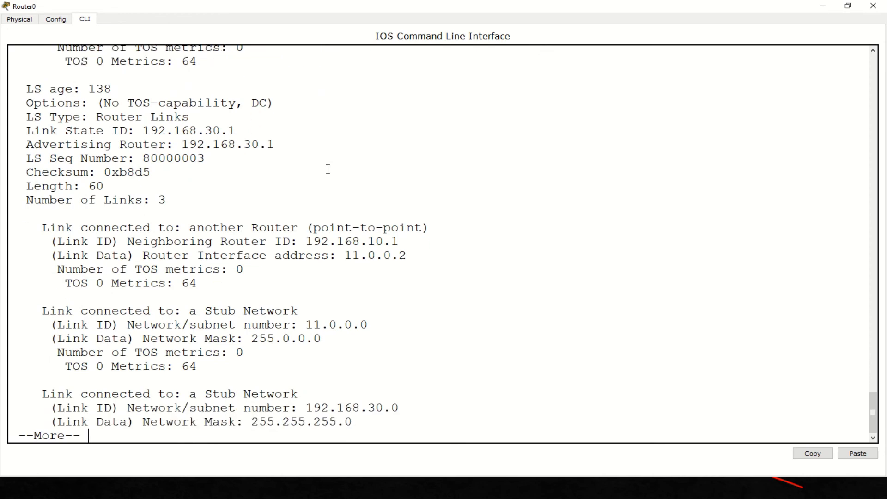
key("Return")
key("Return")
key("Return")
key("Return")
key("Return")
key("Return")
key("Return")
key("Return")
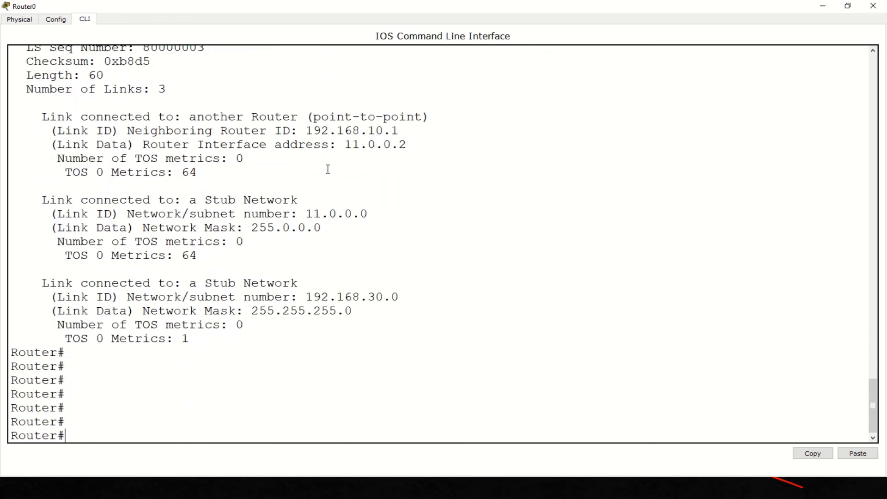
left_click(873, 5)
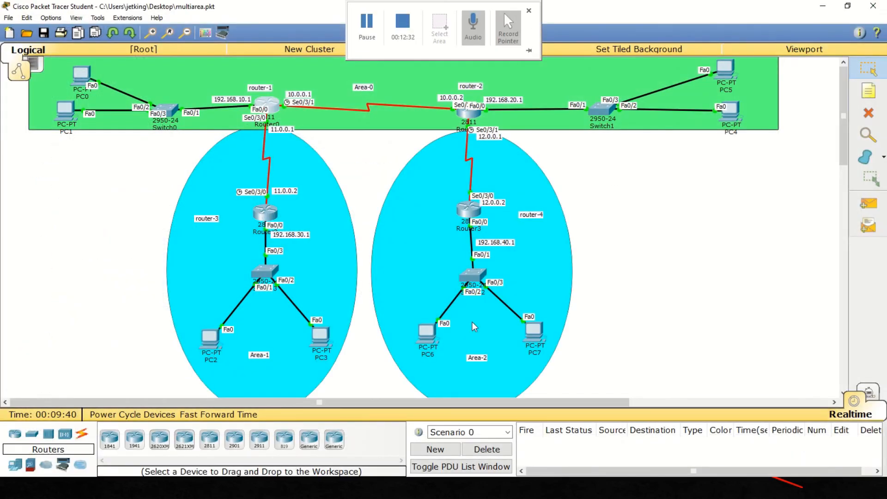
Step: Display Router3's OSPF router link states with the show ip ospf database router command
left_click(470, 213)
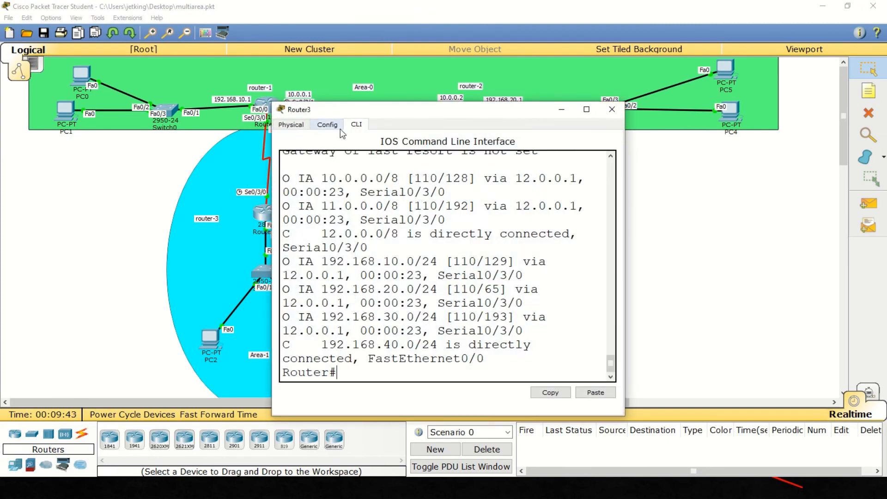
key("Return")
key("Return")
key("Return")
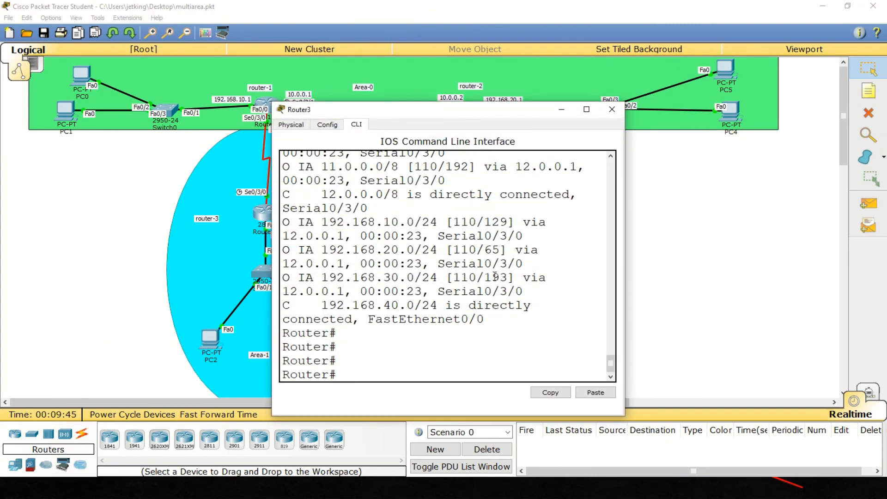
type("sho")
key("Tab")
type("ip")
key("Tab")
type("os")
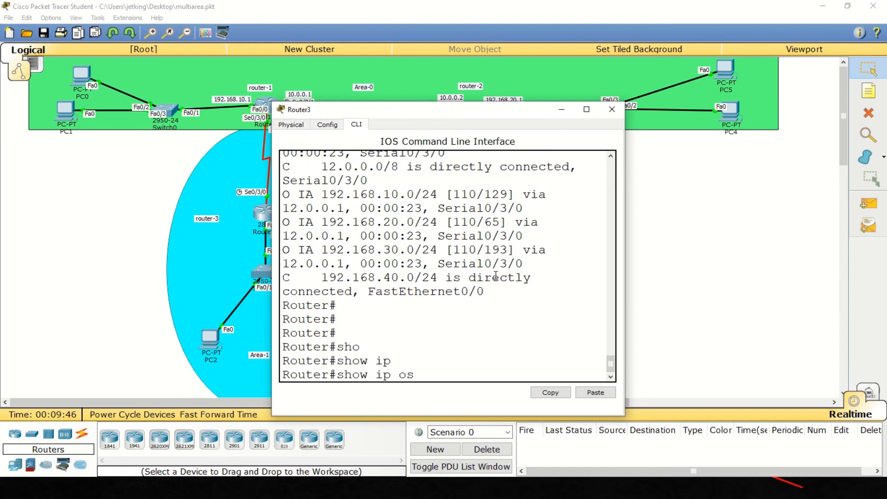
key("Tab")
type("d")
key("Tab")
type("r")
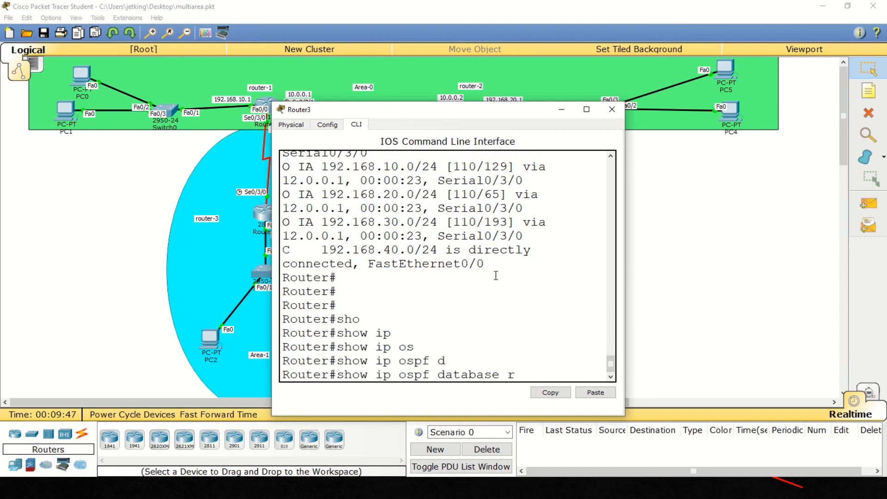
key("Tab")
key("Return")
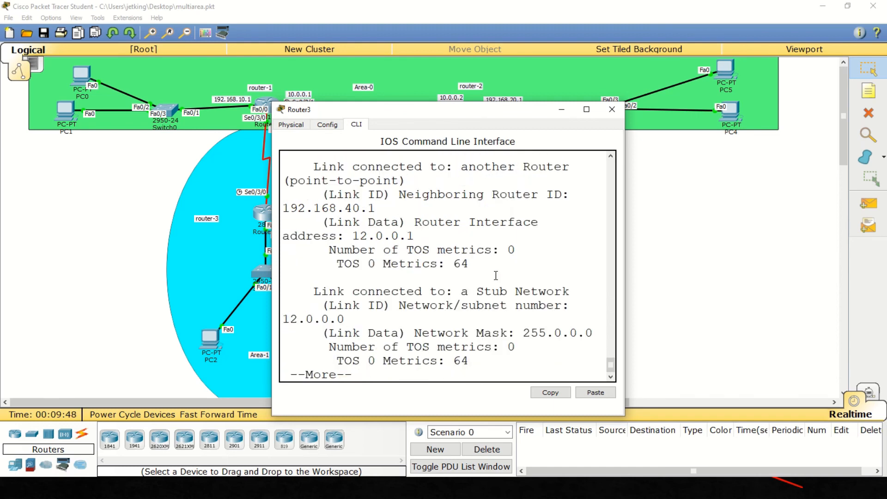
Step: Maximize Router3's window and examine the area label and first router entry in its Area 2 link states
left_click(587, 109)
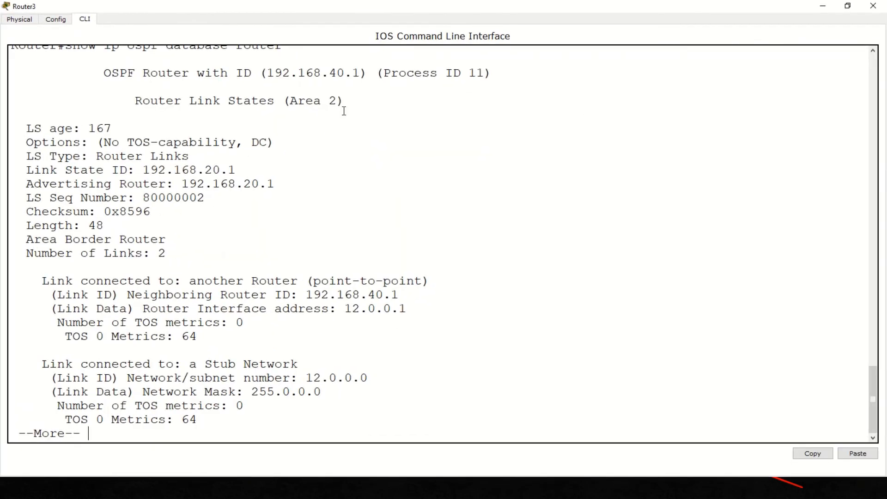
left_click_drag(347, 101, 285, 99)
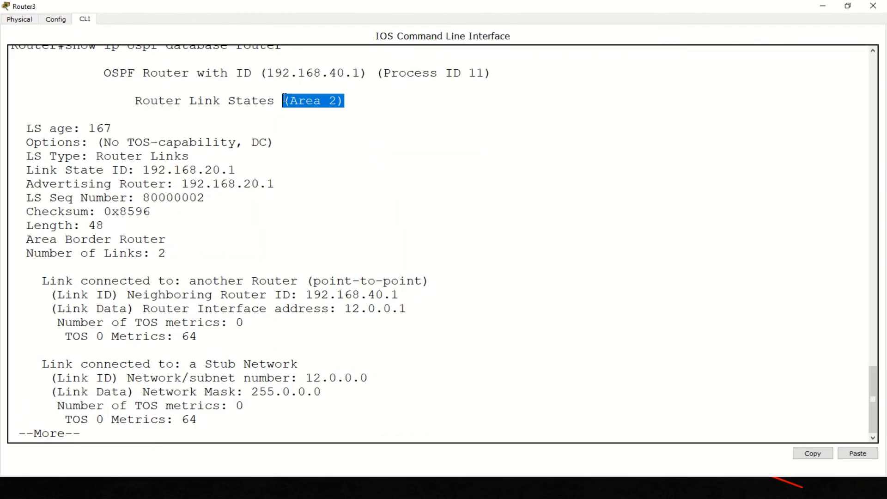
key("Return")
key("Return")
key("Return")
key("Return")
key("Return")
key("Return")
key("Return")
key("Return")
key("Return")
key("Return")
key("Return")
key("Return")
key("Return")
key("Return")
key("Return")
key("Return")
key("Return")
key("Return")
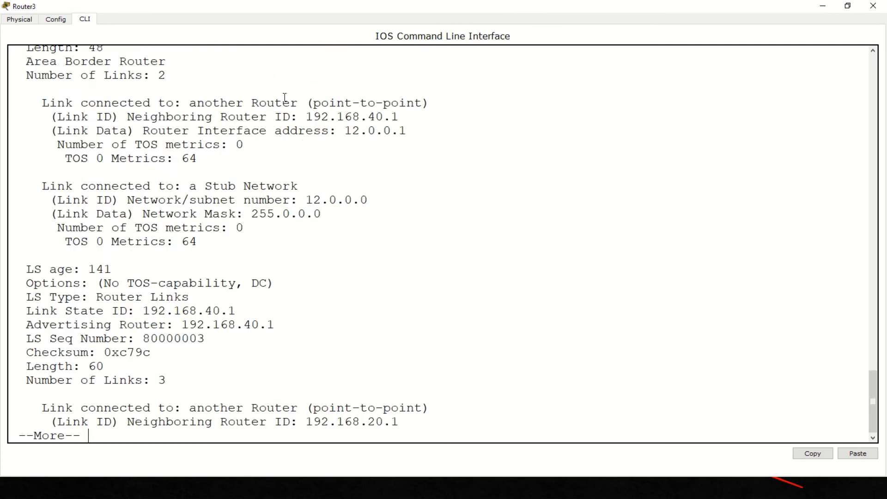
Step: Page to the end of Router3's link states and highlight the neighboring router ID of its point-to-point link
key("Return")
key("Return")
key("Return")
key("Return")
key("Return")
key("Return")
key("Return")
key("Return")
key("Return")
key("Return")
key("Return")
key("Return")
key("Return")
key("Return")
key("Return")
key("Return")
key("Return")
key("Return")
key("Return")
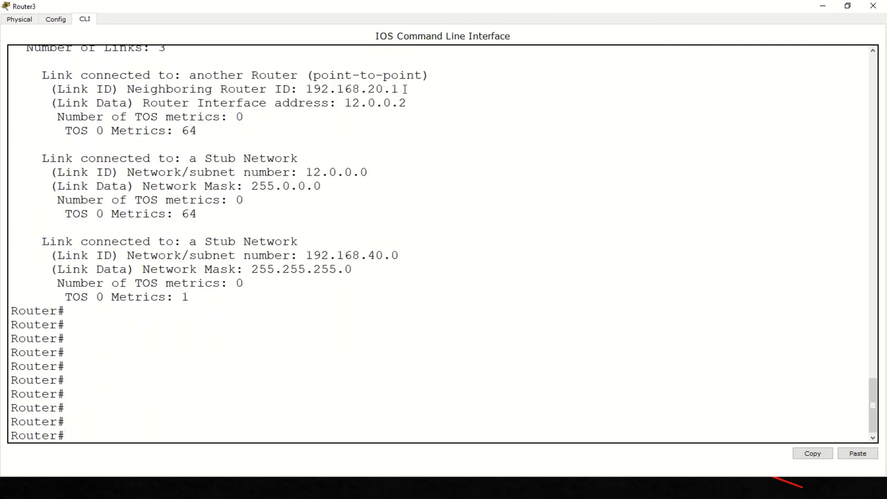
left_click_drag(402, 89, 317, 89)
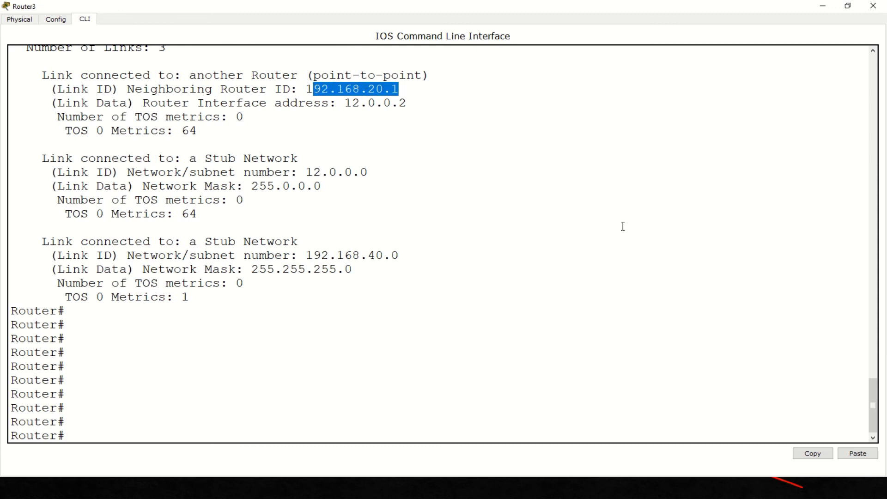
Step: Look back through Router3's earlier console output, close its window and view the router's port summary in the topology
left_click_drag(873, 396, 863, 420)
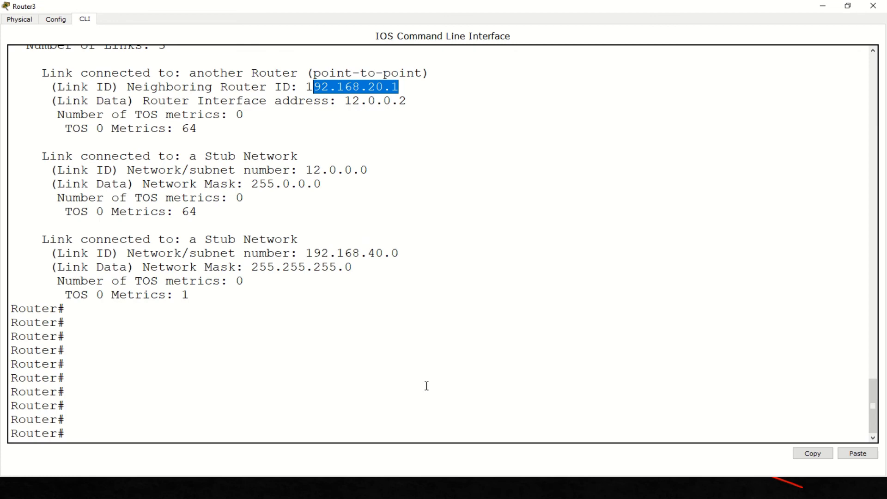
left_click_drag(873, 388, 808, 142)
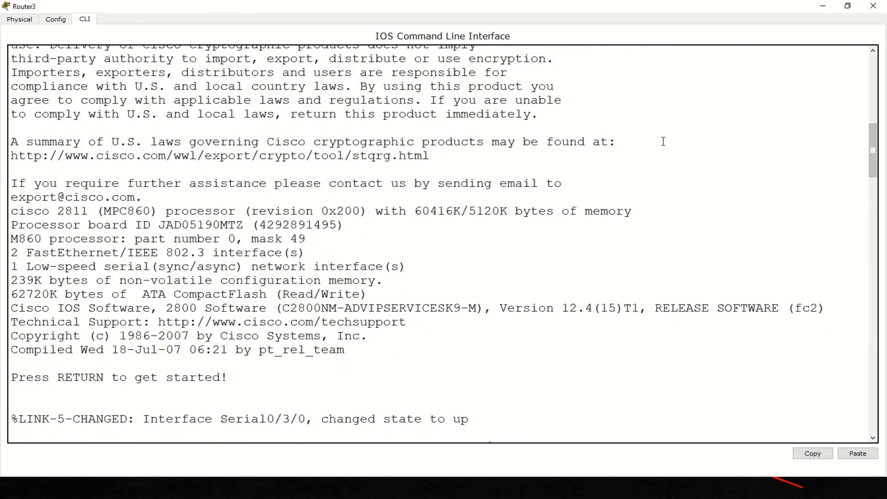
left_click(873, 6)
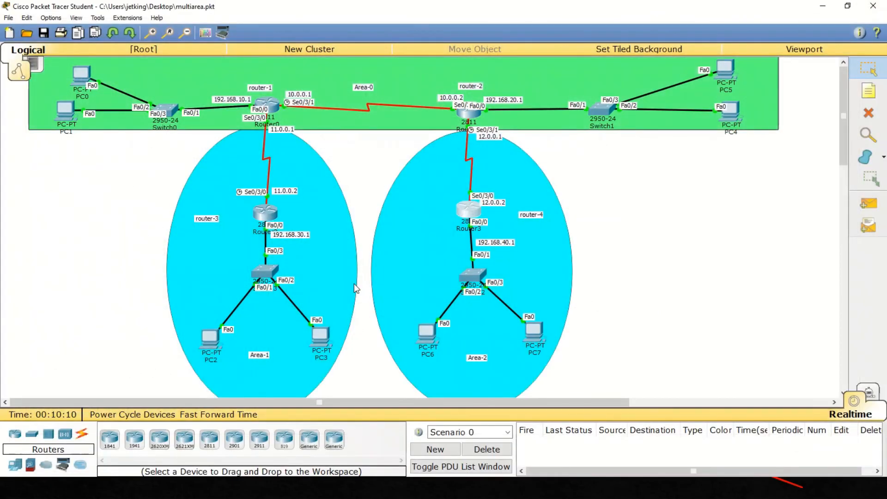
mouse_move(472, 219)
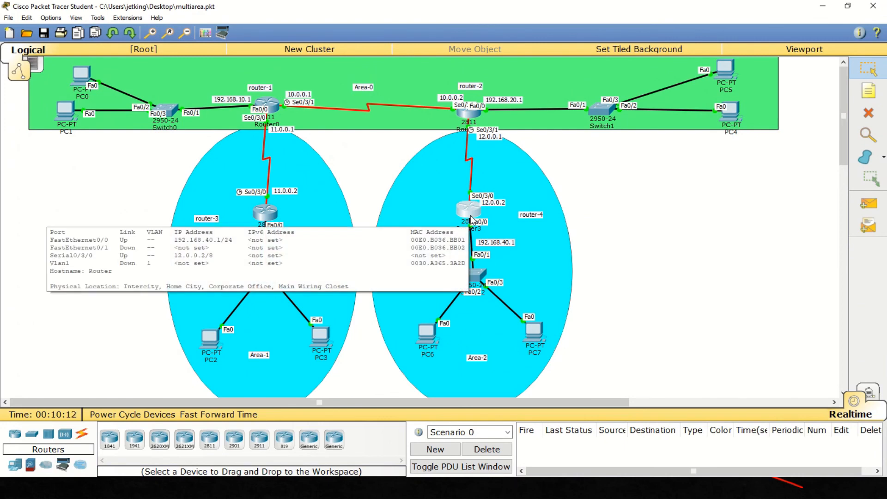